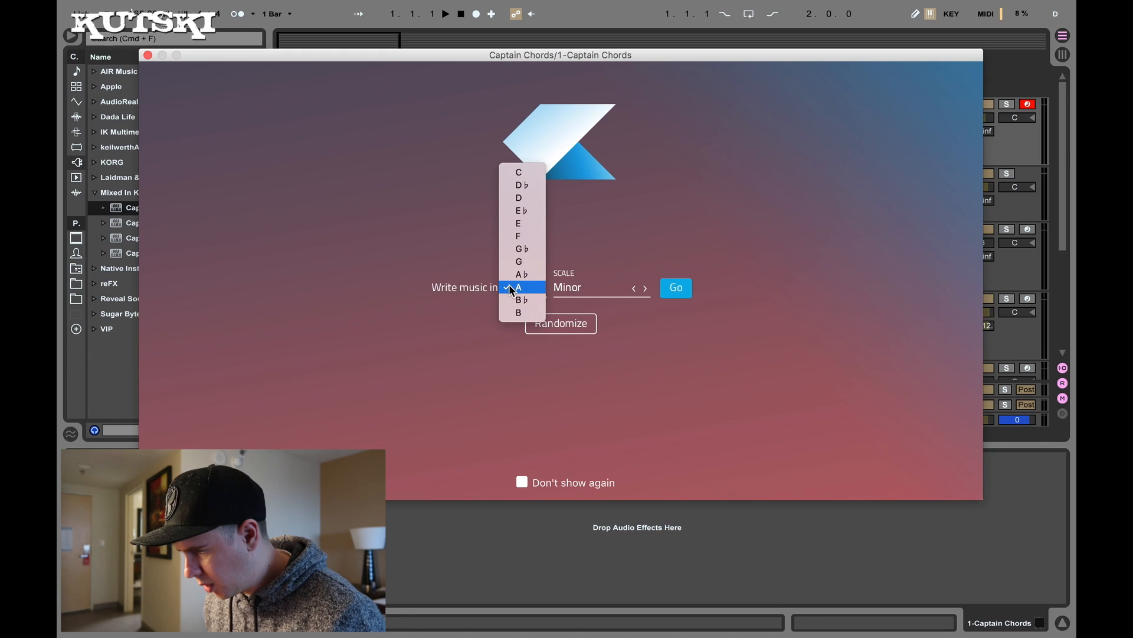
# Start a progression in the key of F with the Minor scale and play back its opening chord.
pyautogui.click(526, 245)
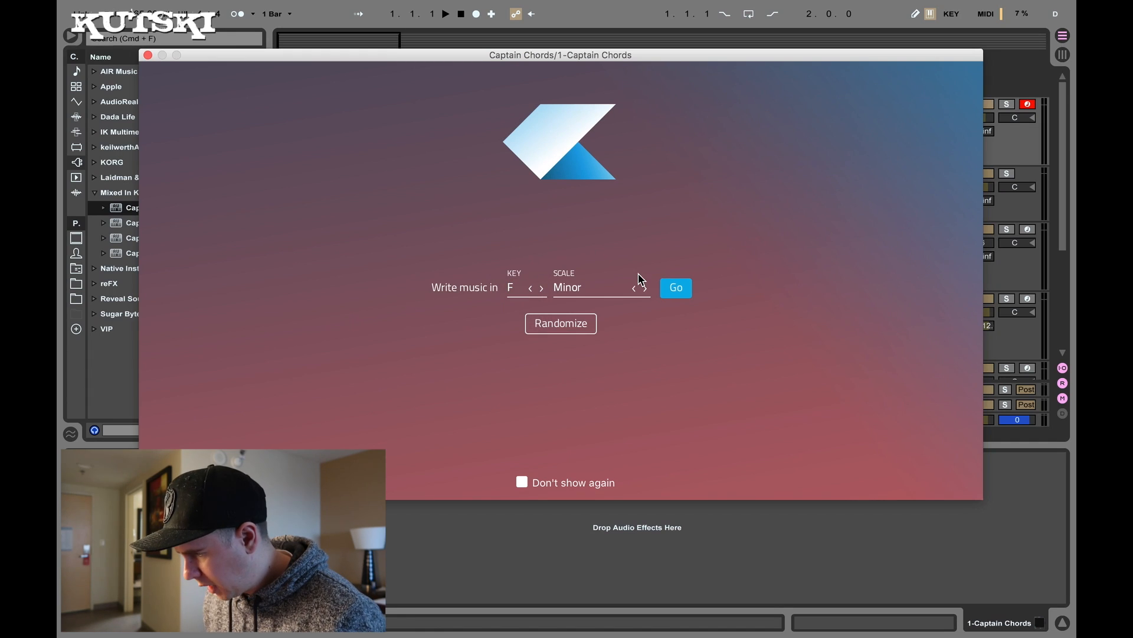
pyautogui.click(685, 288)
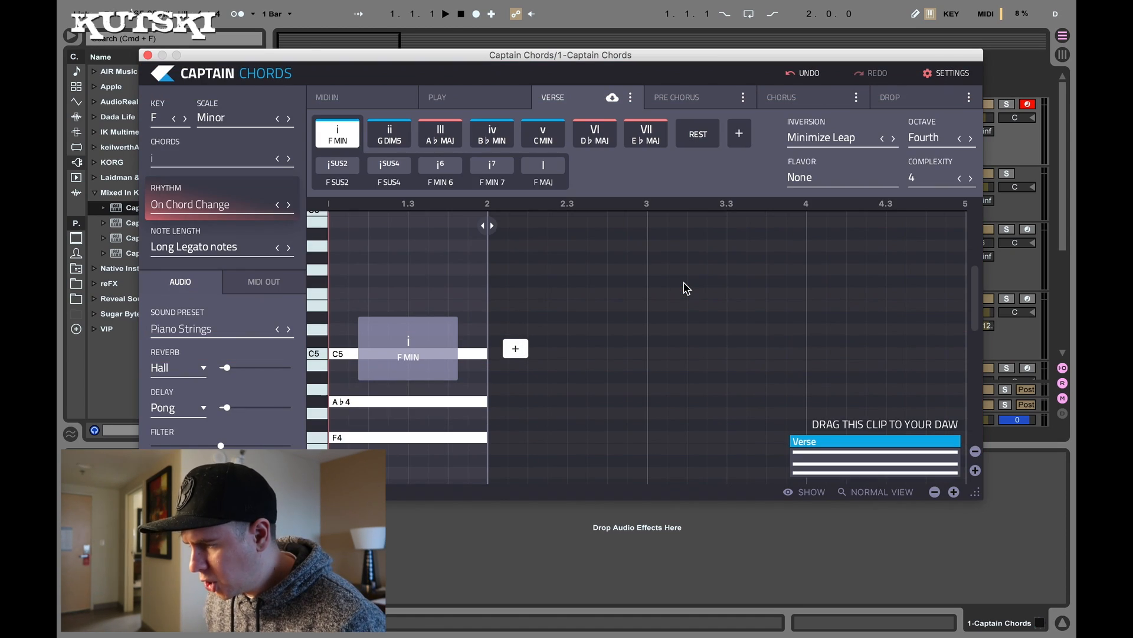
pyautogui.moveTo(589, 58); pyautogui.dragTo(598, 37)
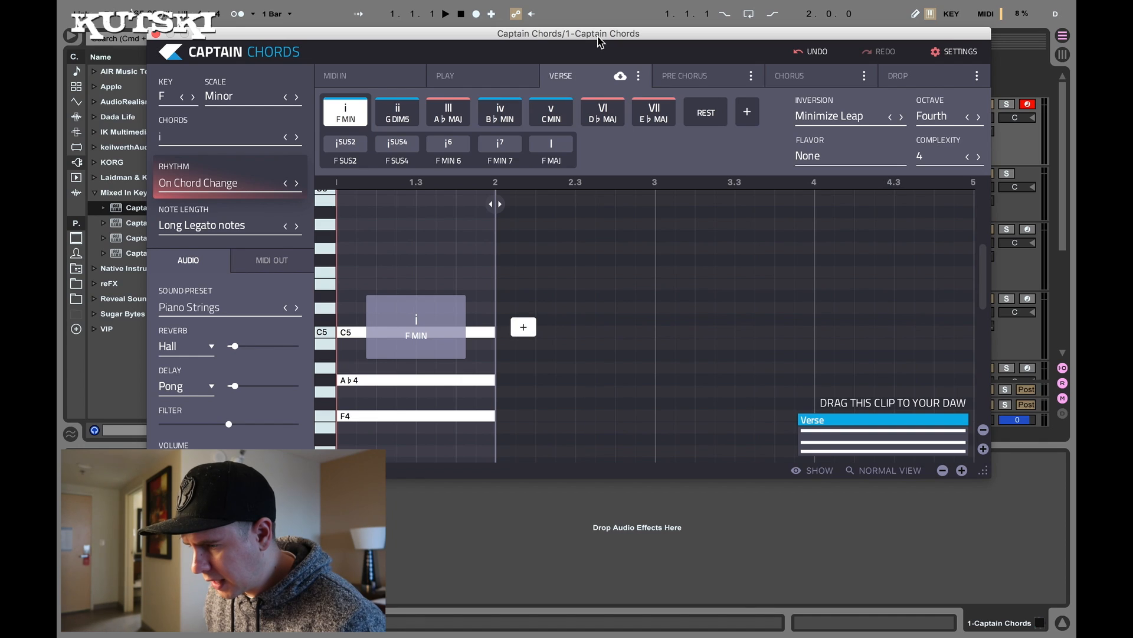
pyautogui.press('space')
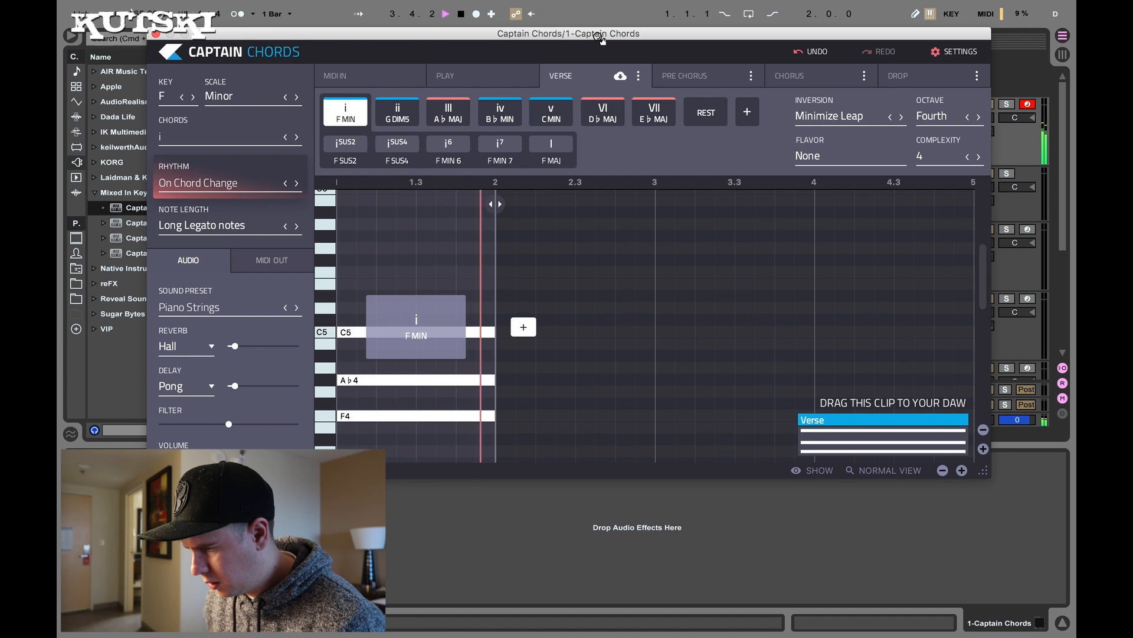
pyautogui.press('space')
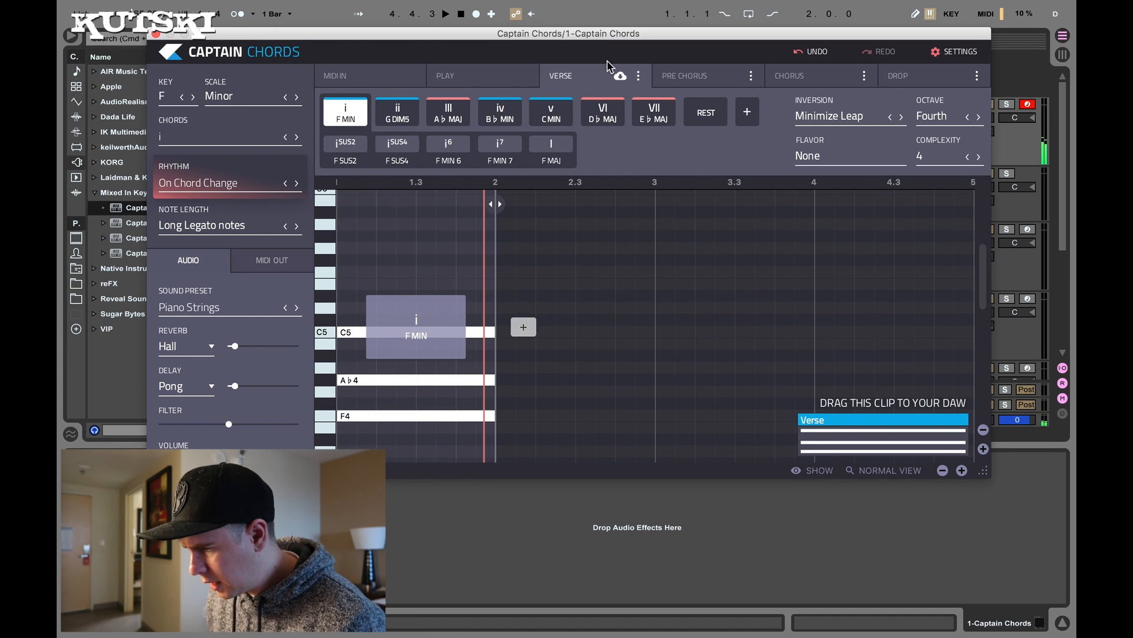
# Extend the verse to eight one-bar F MIN chords and enlarge the plugin window to fit them.
pyautogui.click(524, 328)
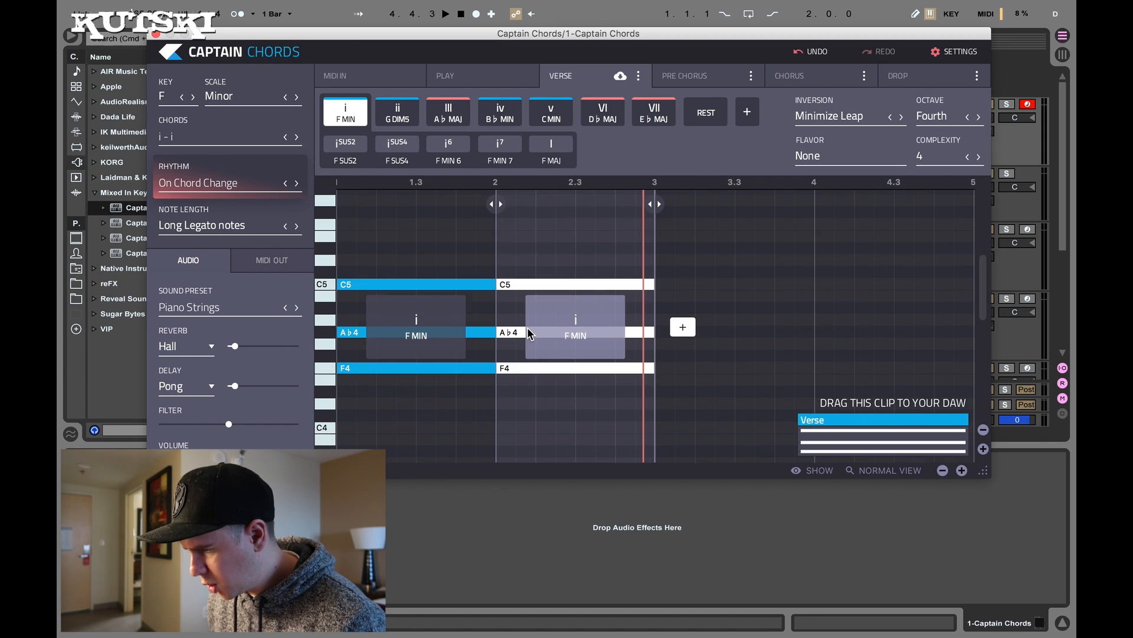
pyautogui.click(687, 329)
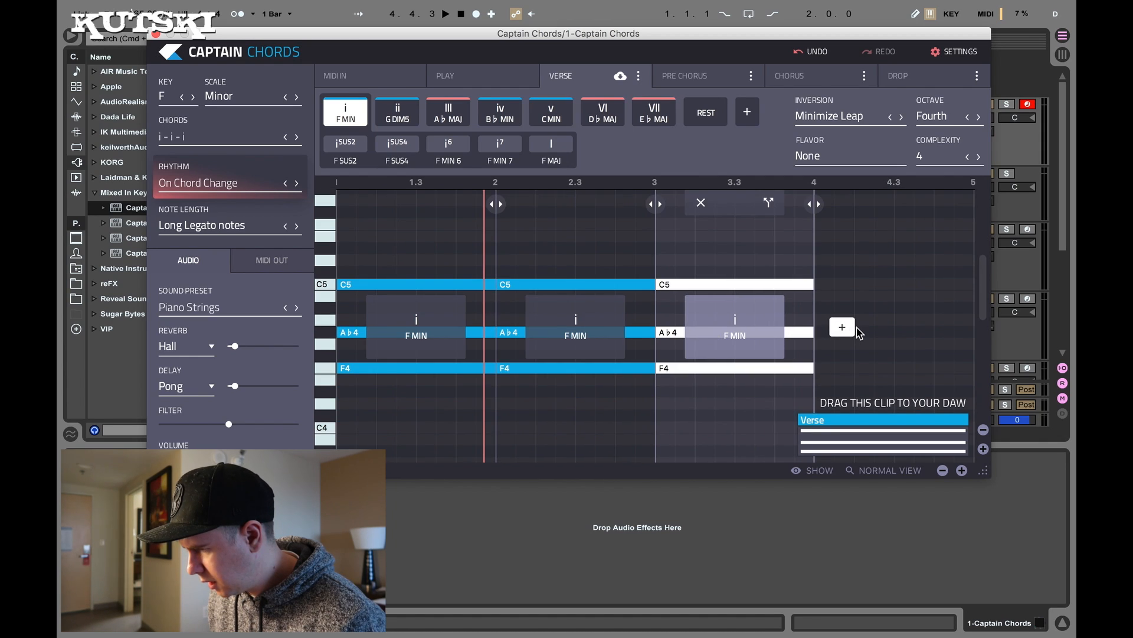
pyautogui.click(843, 326)
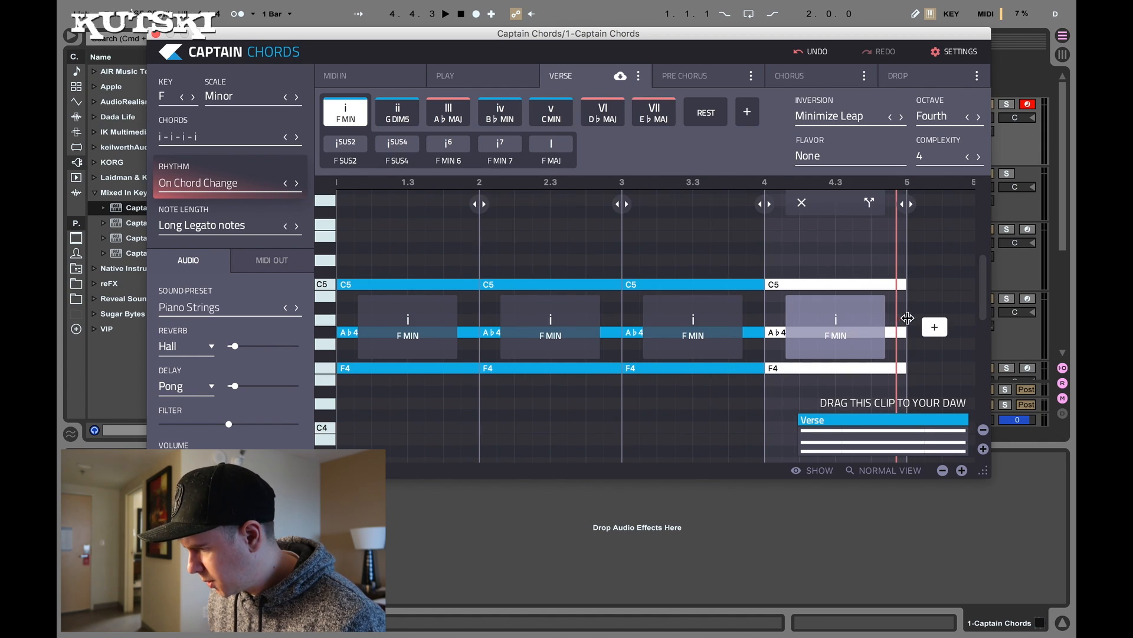
pyautogui.click(936, 328)
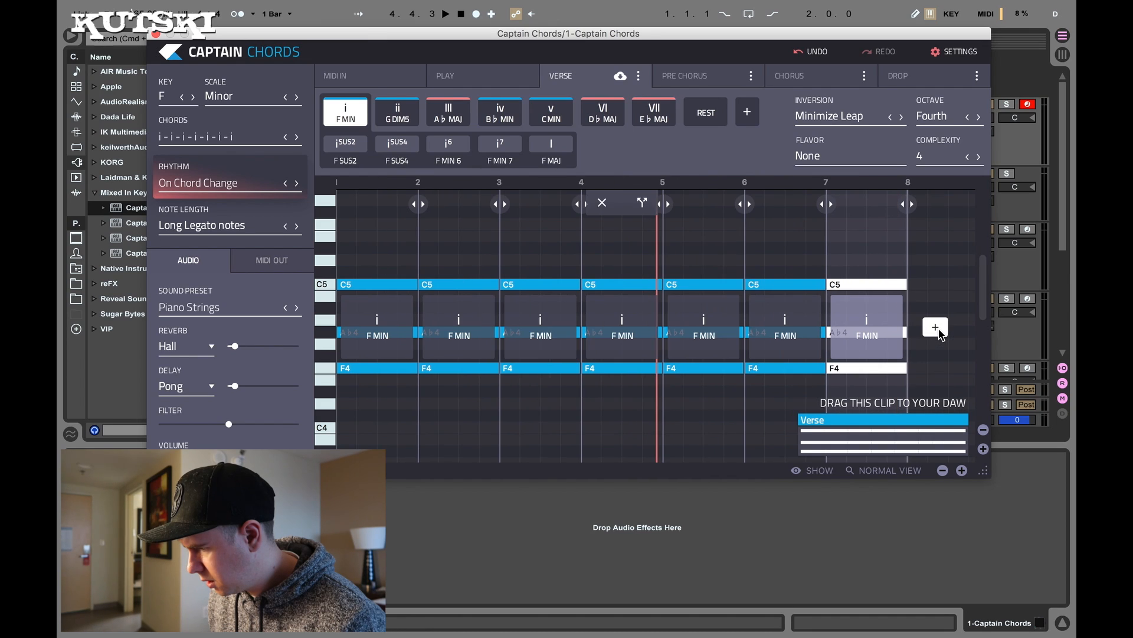
pyautogui.moveTo(983, 470); pyautogui.dragTo(1020, 598)
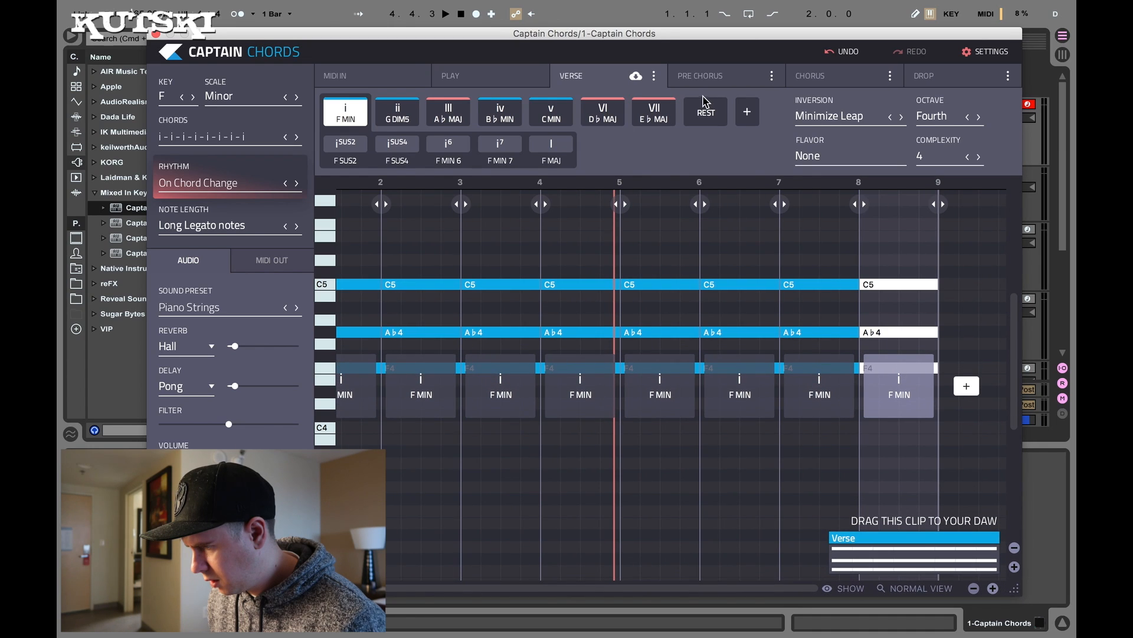
pyautogui.moveTo(648, 42); pyautogui.dragTo(614, 14)
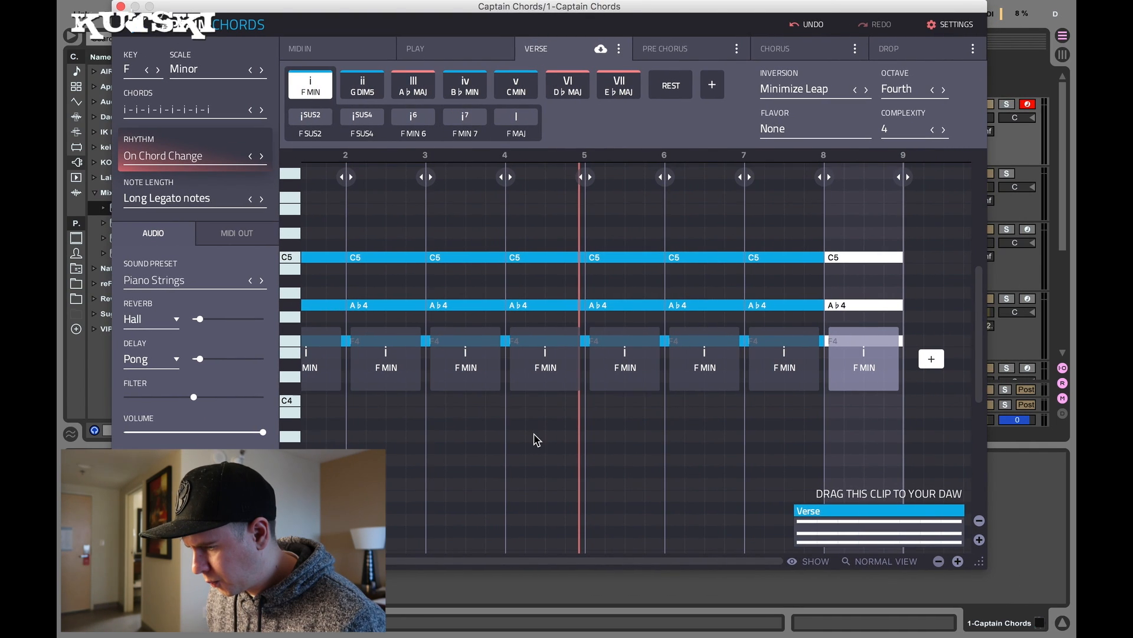
pyautogui.hscroll(-2, 534, 440)
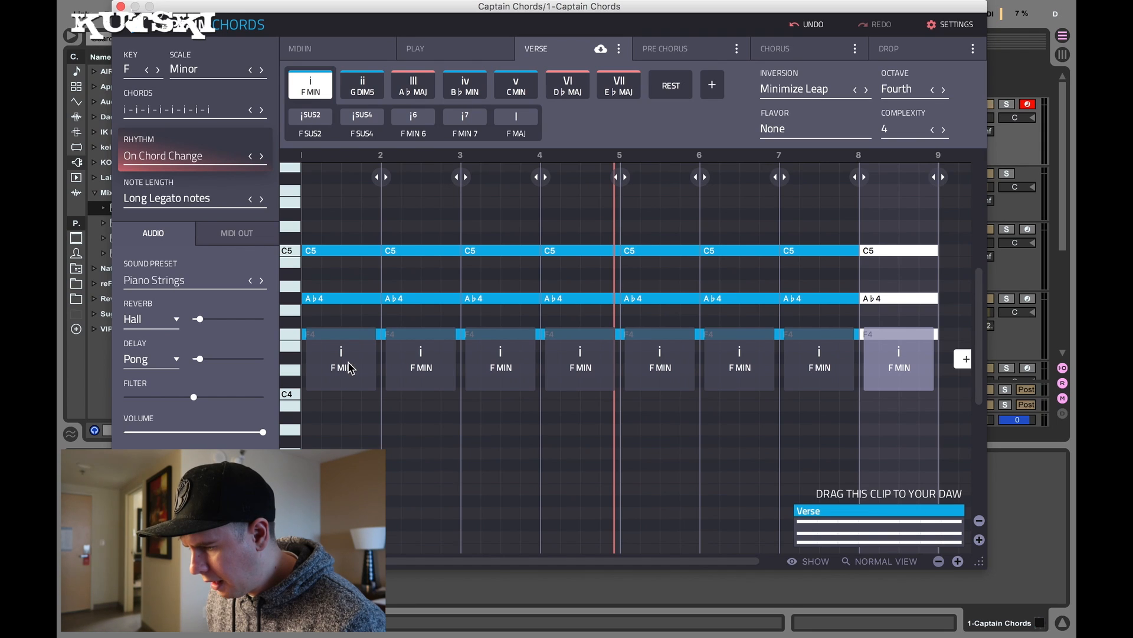
# Audition the scale chords for bar 2, settle on v (C MIN) and play back the progression.
pyautogui.click(421, 364)
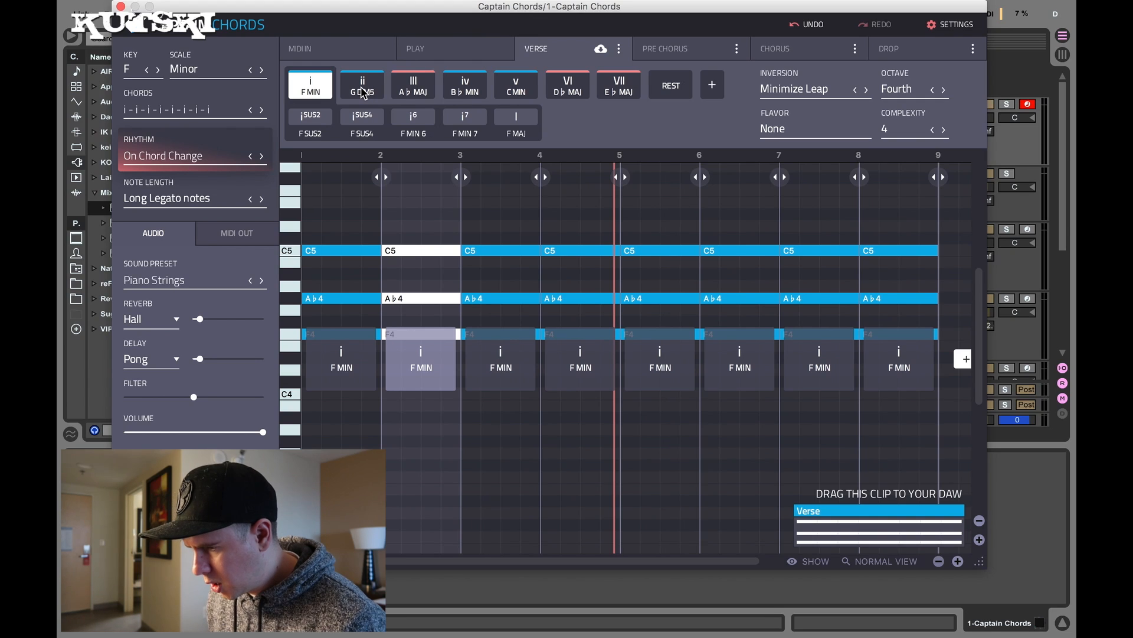
pyautogui.click(318, 88)
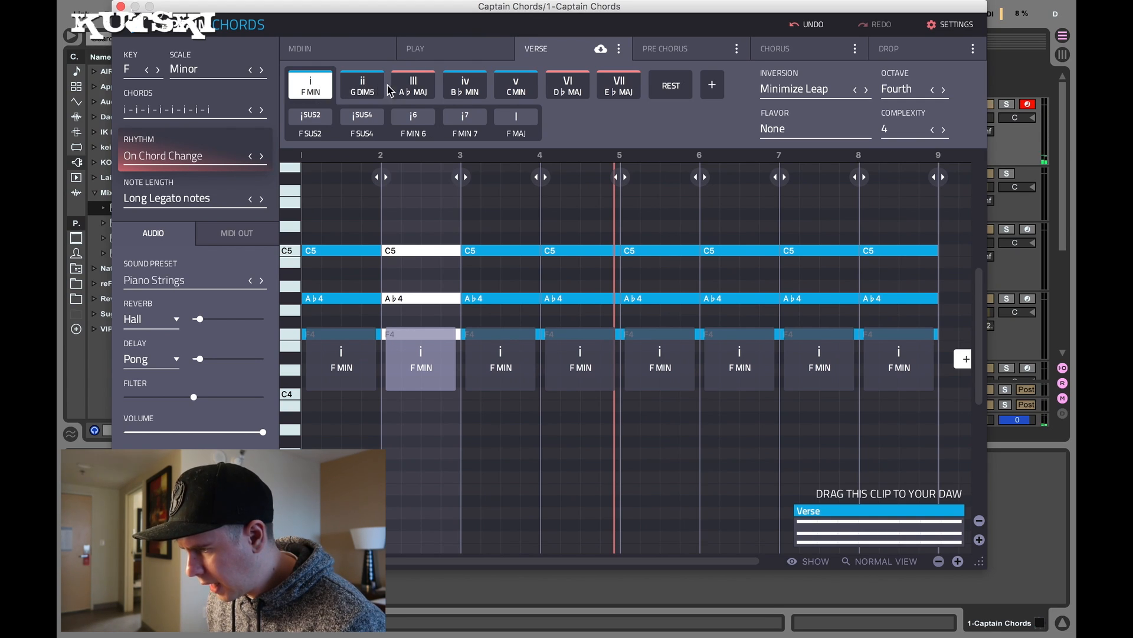
pyautogui.click(366, 89)
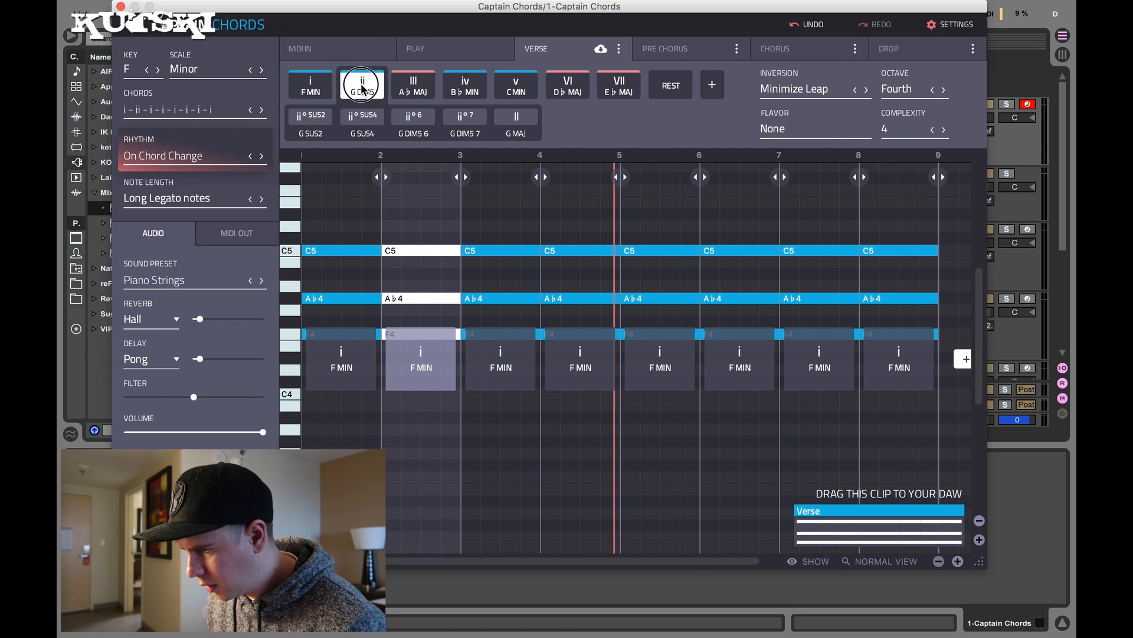
pyautogui.click(414, 89)
pyautogui.click(465, 89)
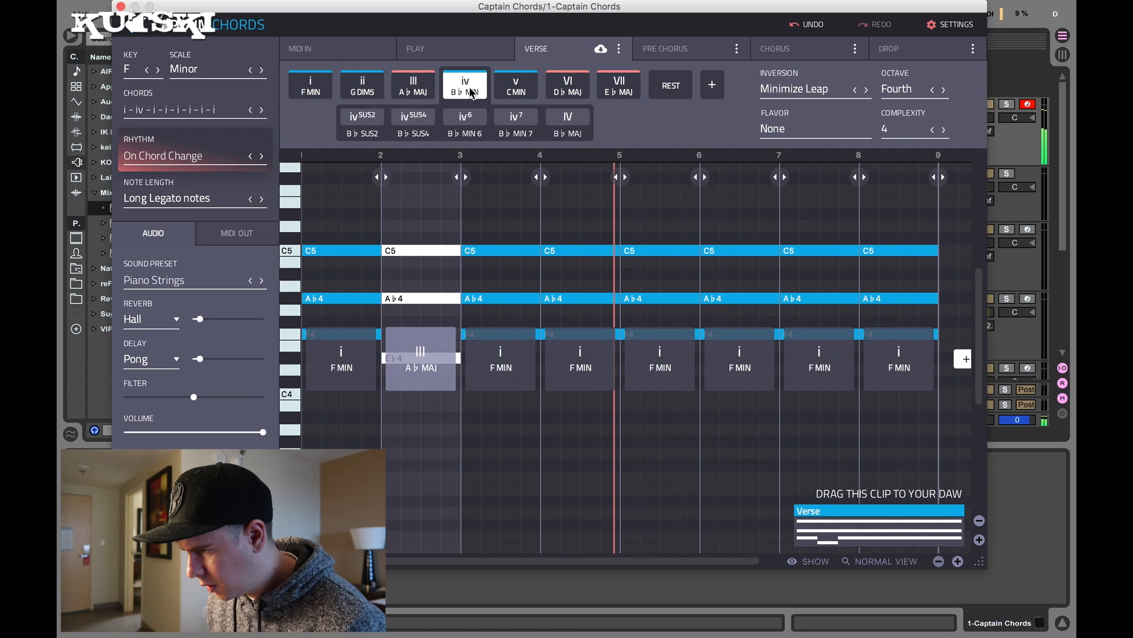
pyautogui.click(516, 89)
pyautogui.click(564, 92)
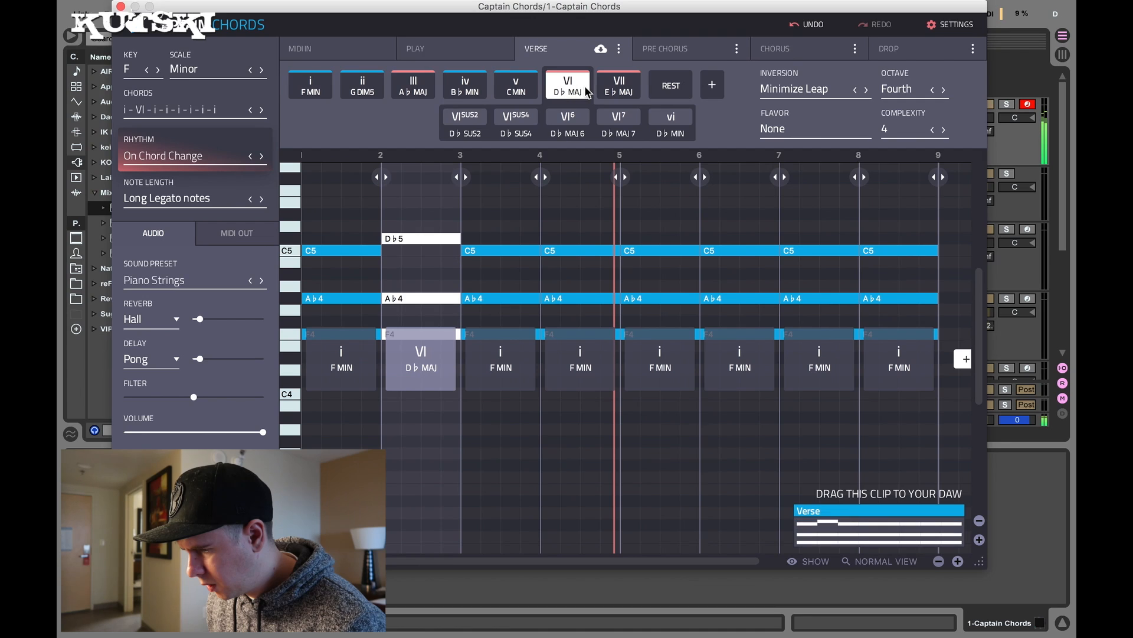
pyautogui.click(617, 91)
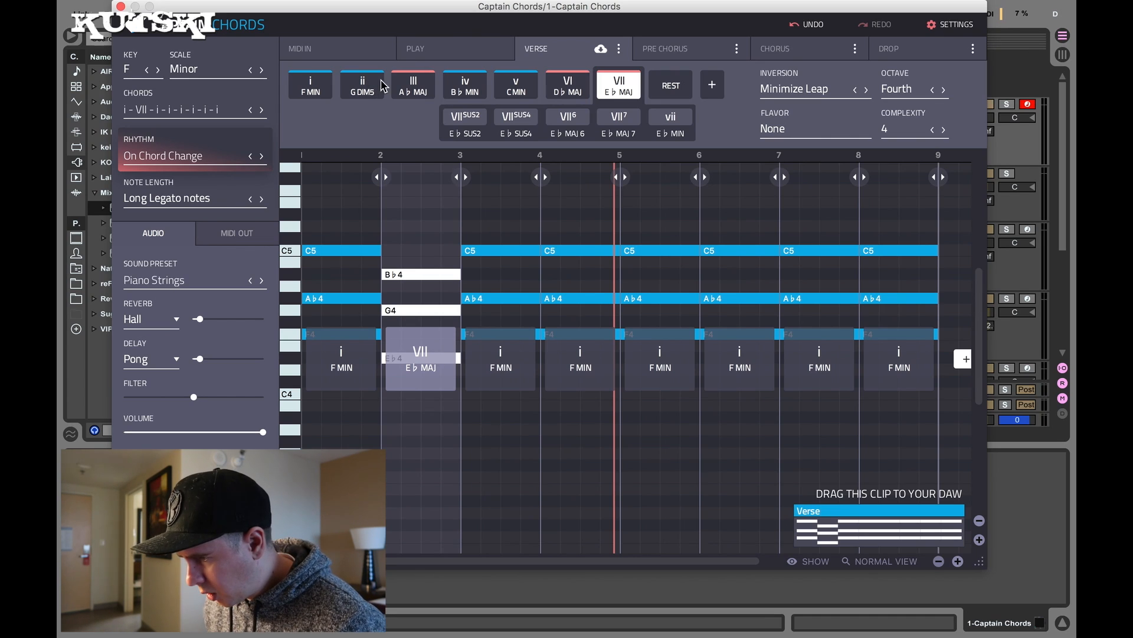
pyautogui.click(523, 93)
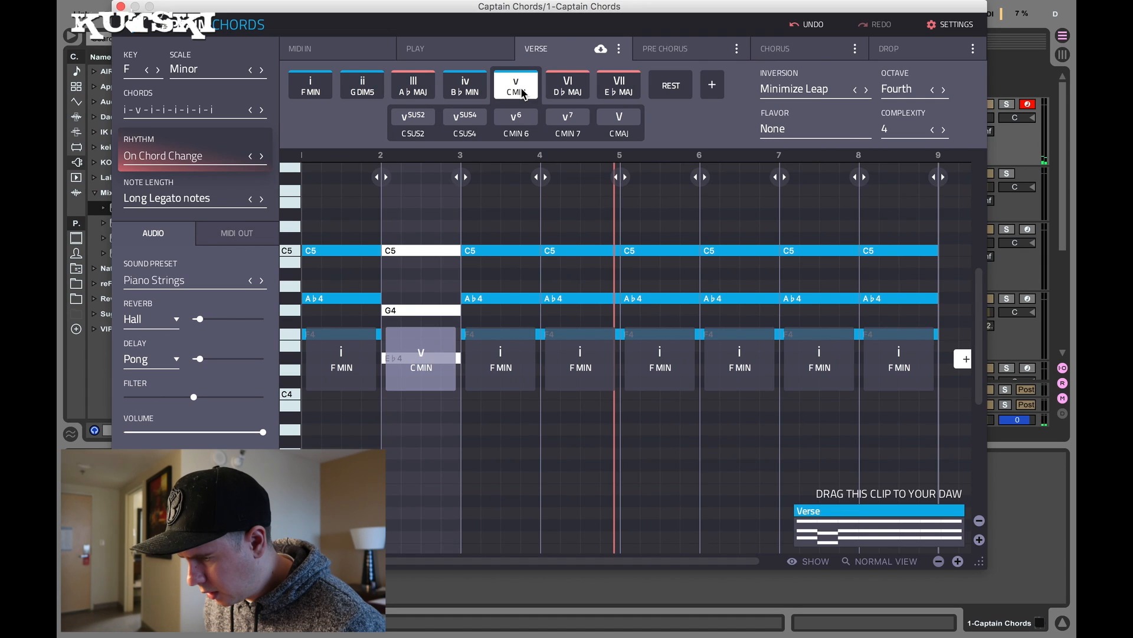
pyautogui.press('space')
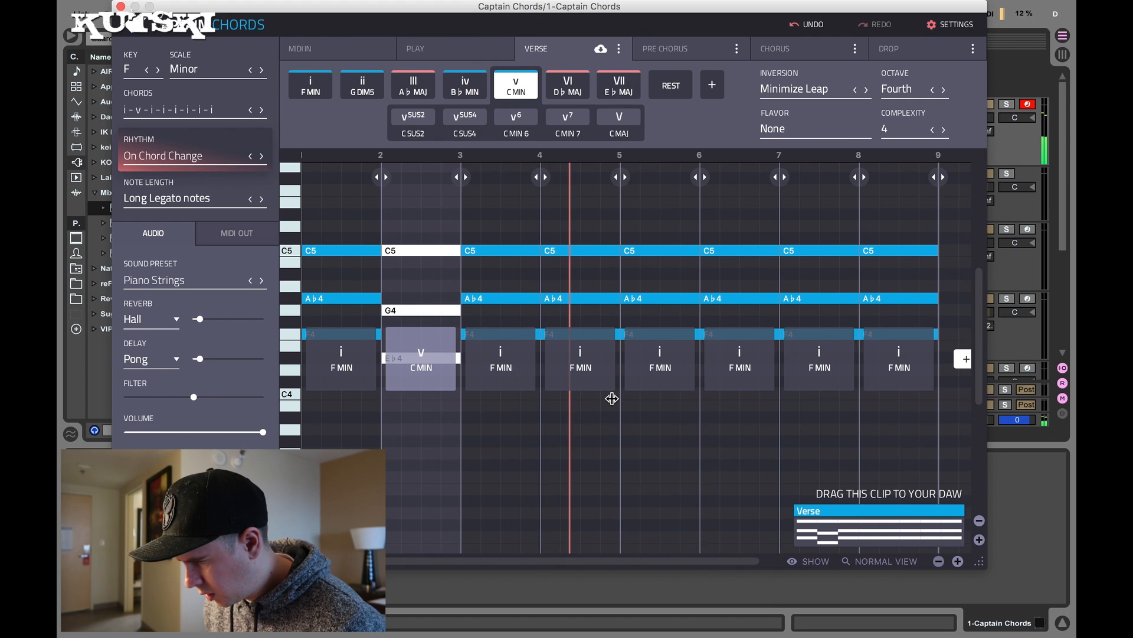
# Change the bar 4 chord to iv (B♭ MIN) and the bar 6 chord to v (C MIN).
pyautogui.click(590, 365)
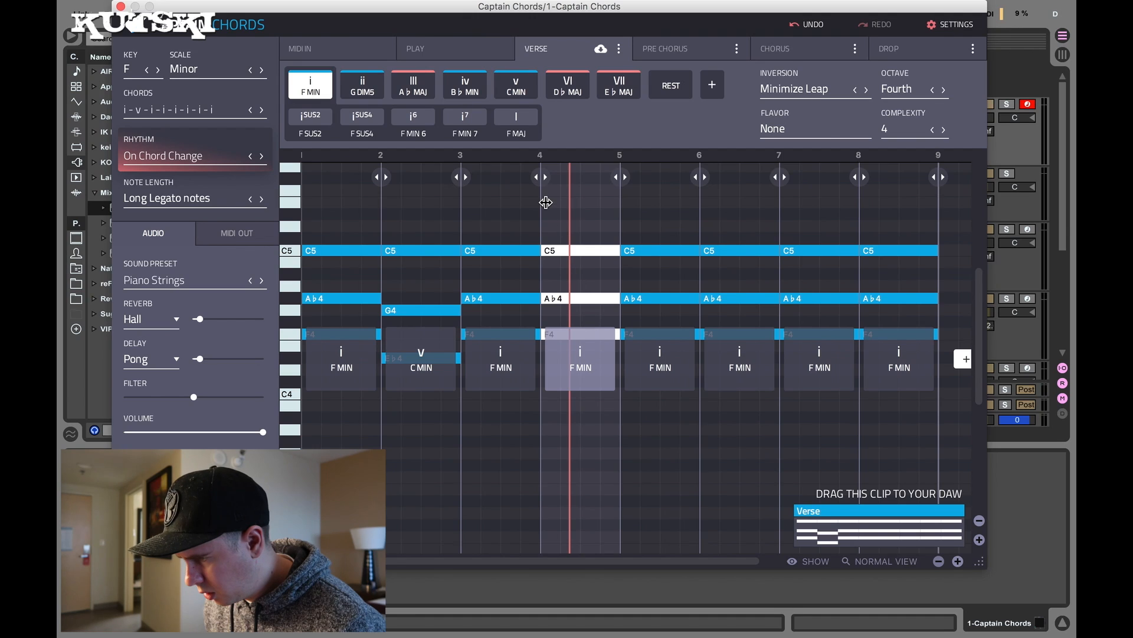
pyautogui.click(482, 92)
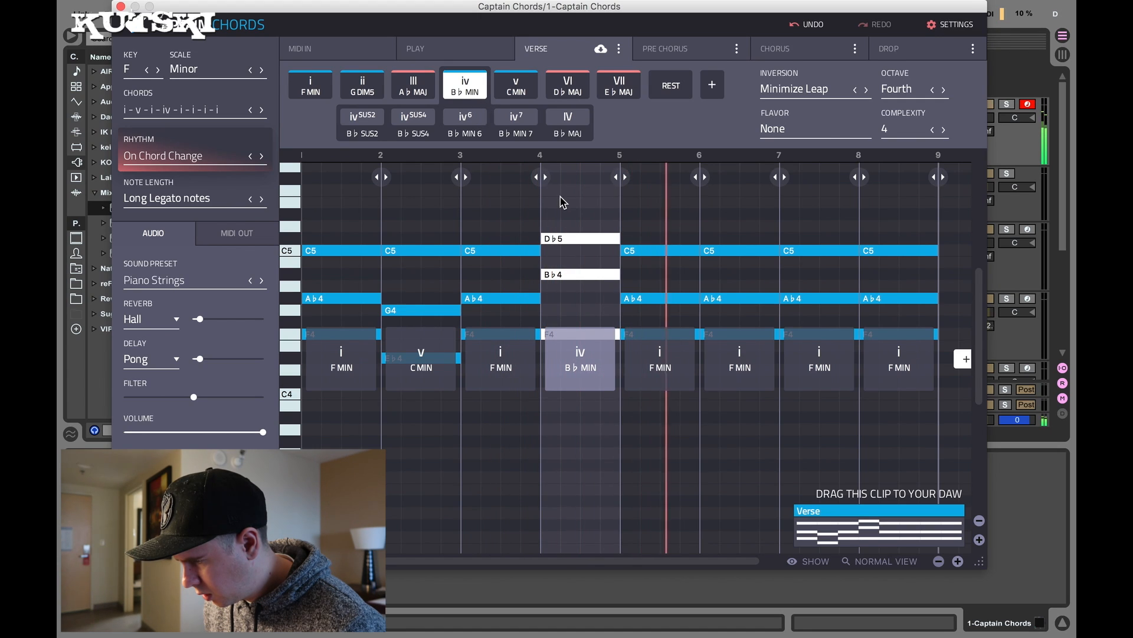
pyautogui.click(732, 366)
pyautogui.click(513, 82)
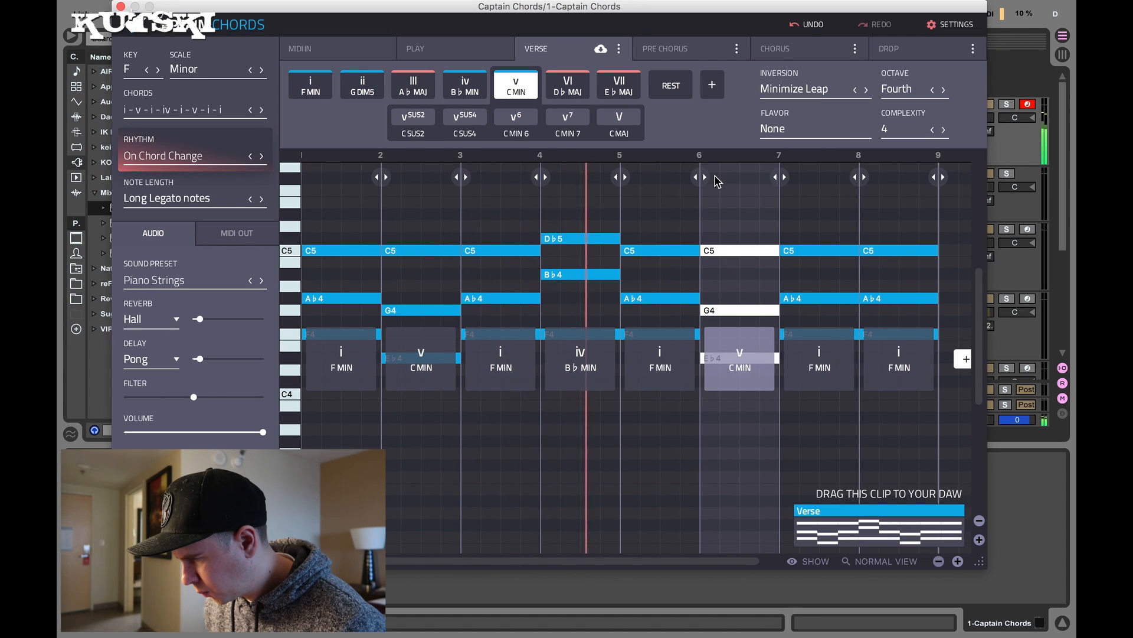
# Audition iv, VI and VI6 among the options for the bar 7 chord and set it to VII (E♭ MAJ).
pyautogui.scroll(-1, 706, 223)
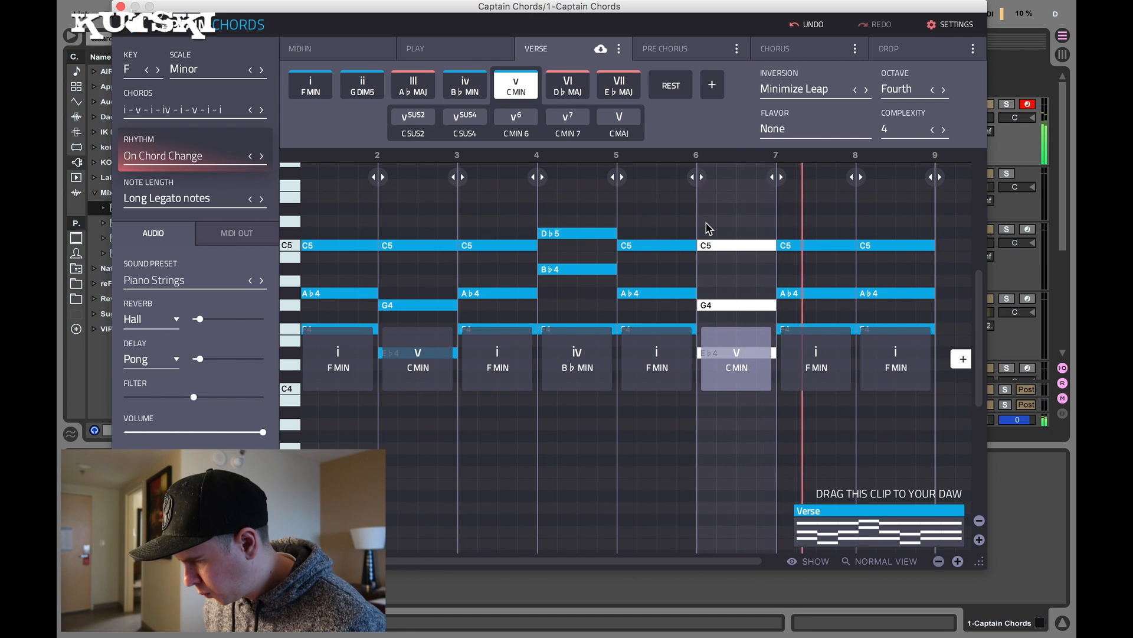
pyautogui.click(813, 355)
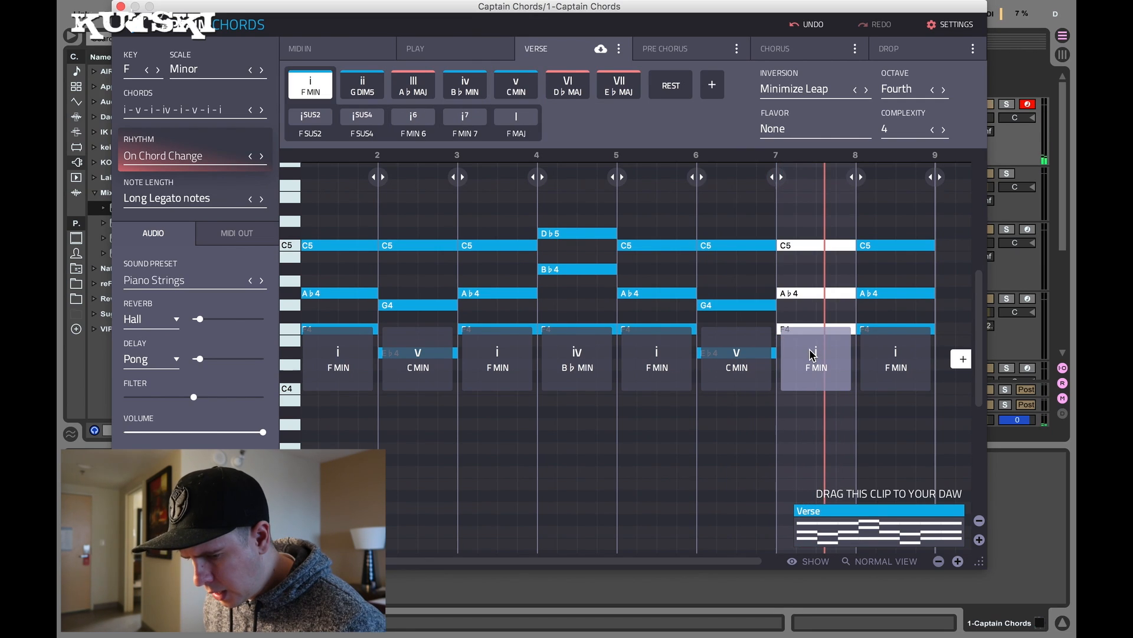
pyautogui.click(517, 86)
pyautogui.click(480, 86)
pyautogui.click(564, 92)
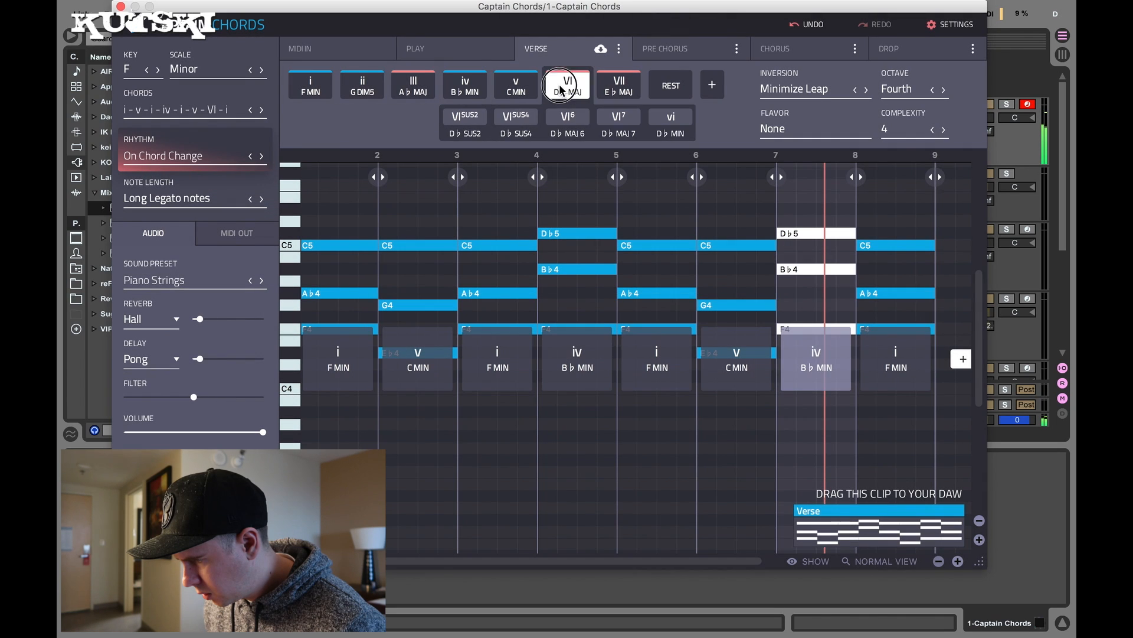
pyautogui.click(582, 118)
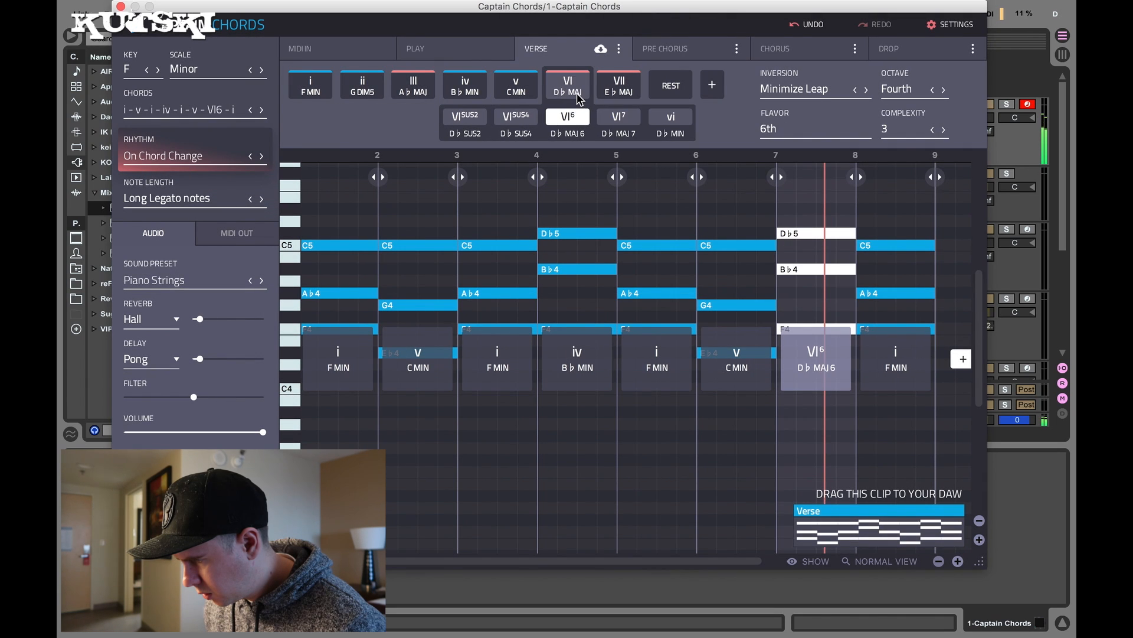
pyautogui.click(579, 97)
pyautogui.click(615, 96)
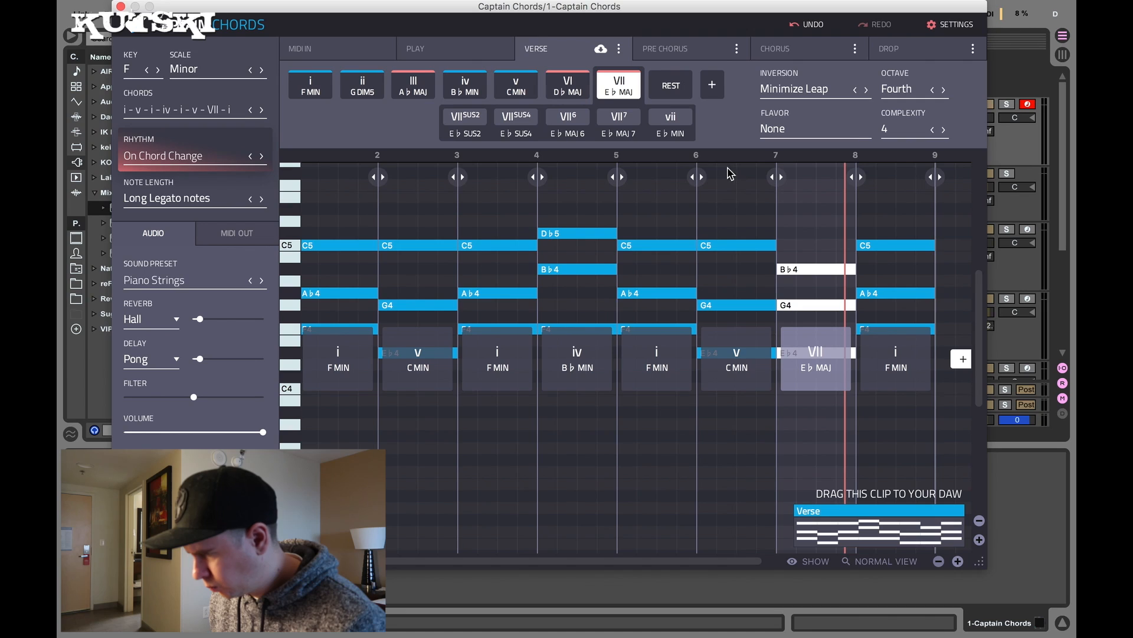
# Set the bar 8 chord to VI (D♭ MAJ) after trying v (C MIN), and play back the progression.
pyautogui.click(902, 363)
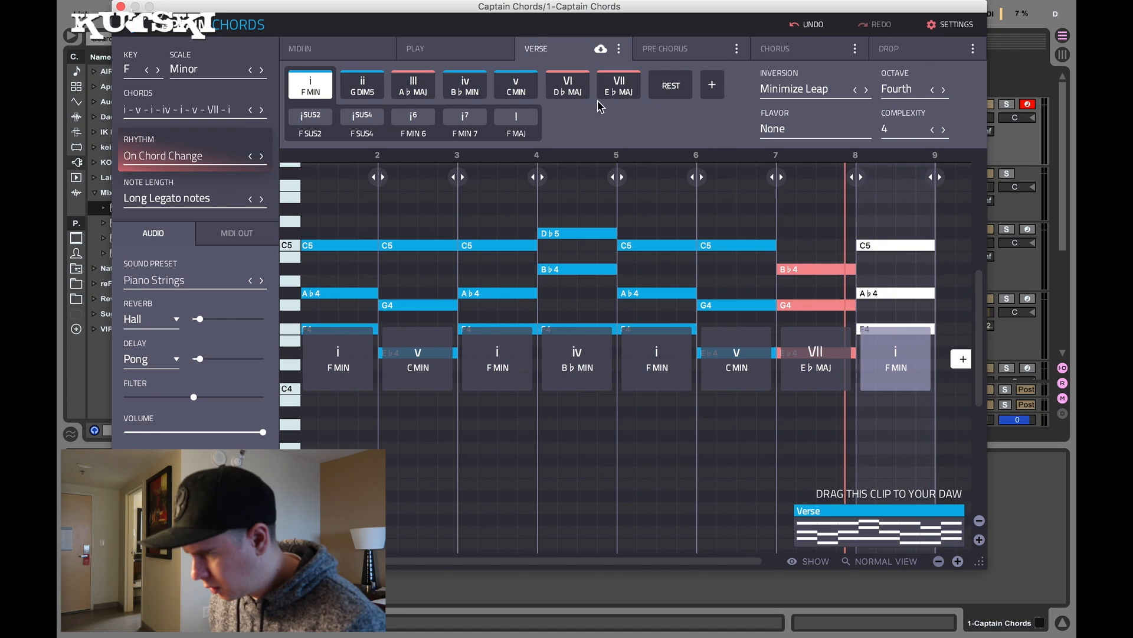
pyautogui.click(571, 86)
pyautogui.click(515, 86)
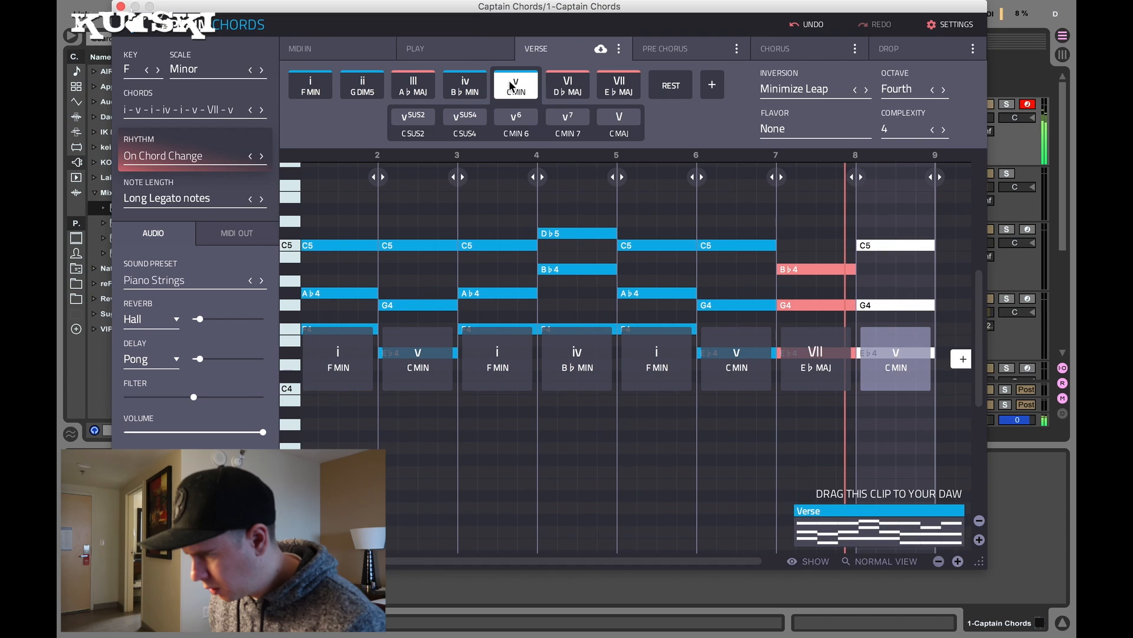
pyautogui.click(558, 88)
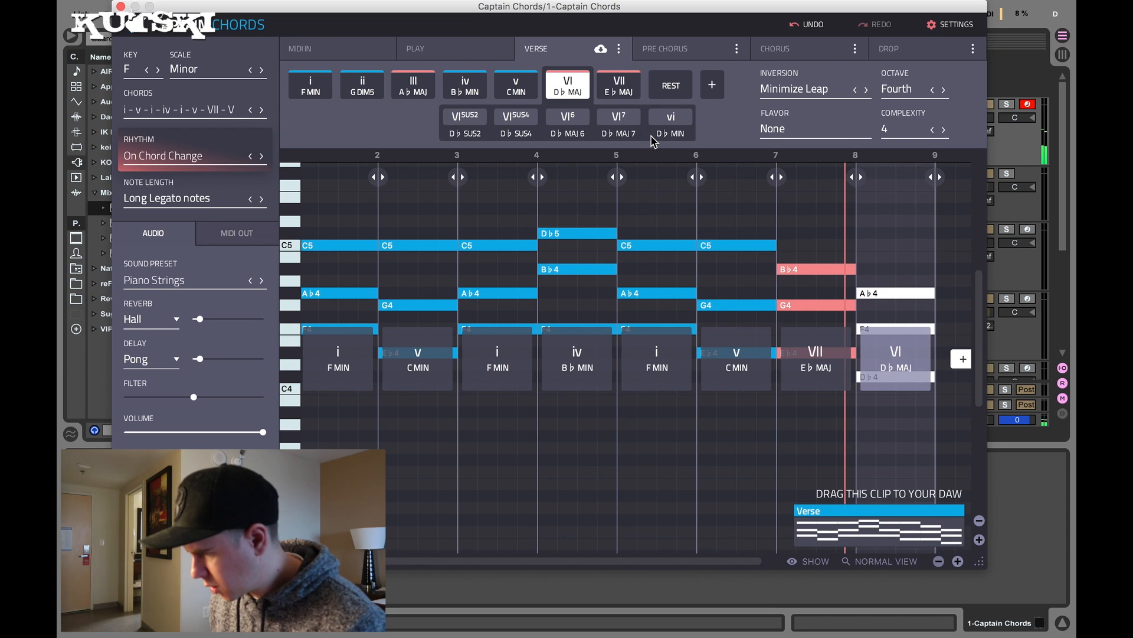
pyautogui.press('space')
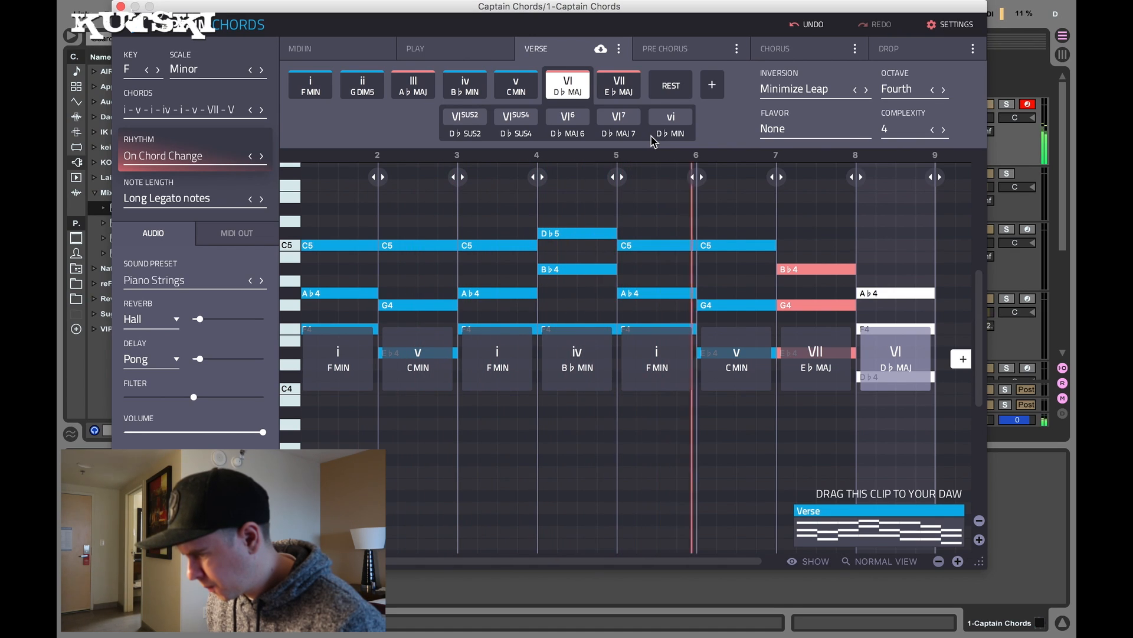
# Try the On Every Beat and Addiction rhythms during playback and set the rhythm to On Every Measure.
pyautogui.click(263, 157)
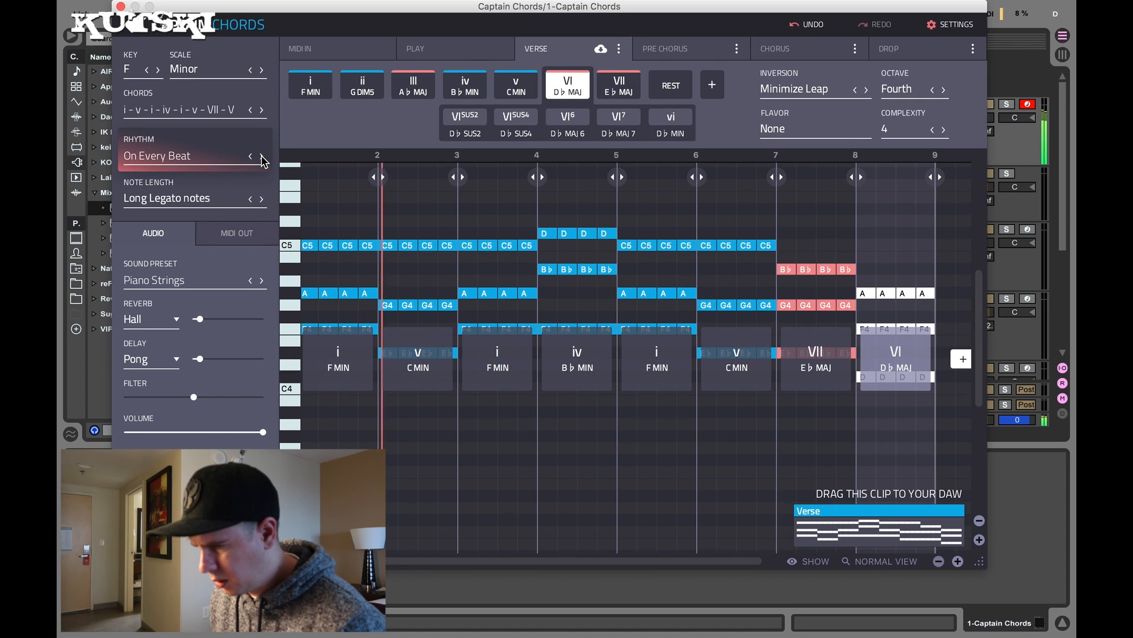
pyautogui.click(263, 157)
pyautogui.click(263, 157)
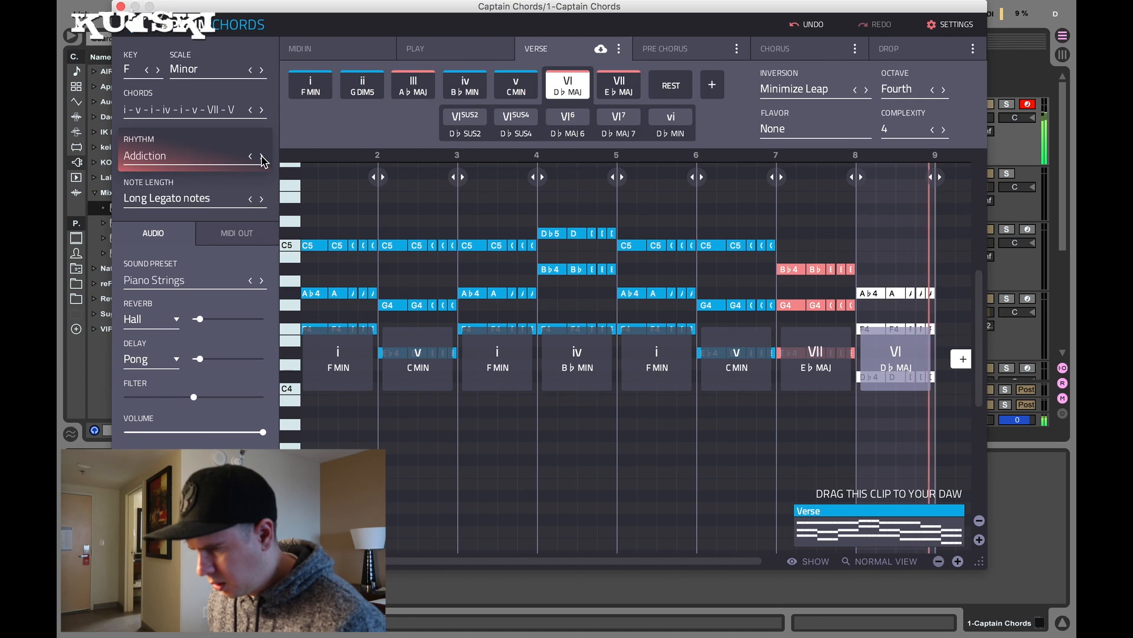
pyautogui.click(253, 161)
pyautogui.click(253, 160)
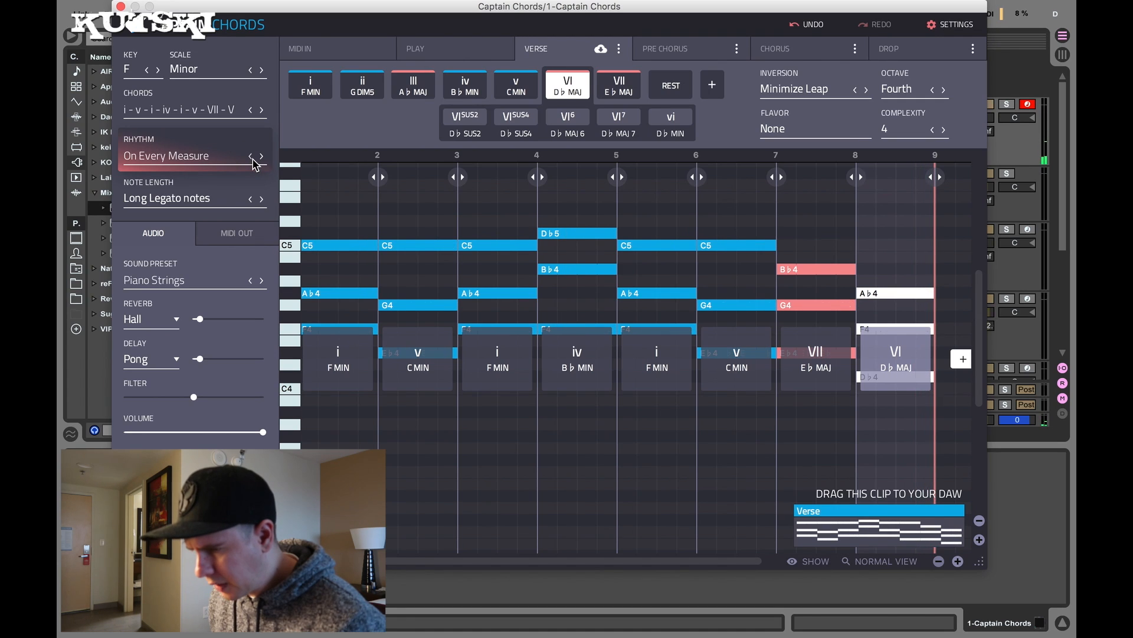
# Try other rhythms, including Every Offbeat, and set the verse rhythm to On Chord Change.
pyautogui.click(253, 161)
pyautogui.click(254, 161)
pyautogui.click(253, 160)
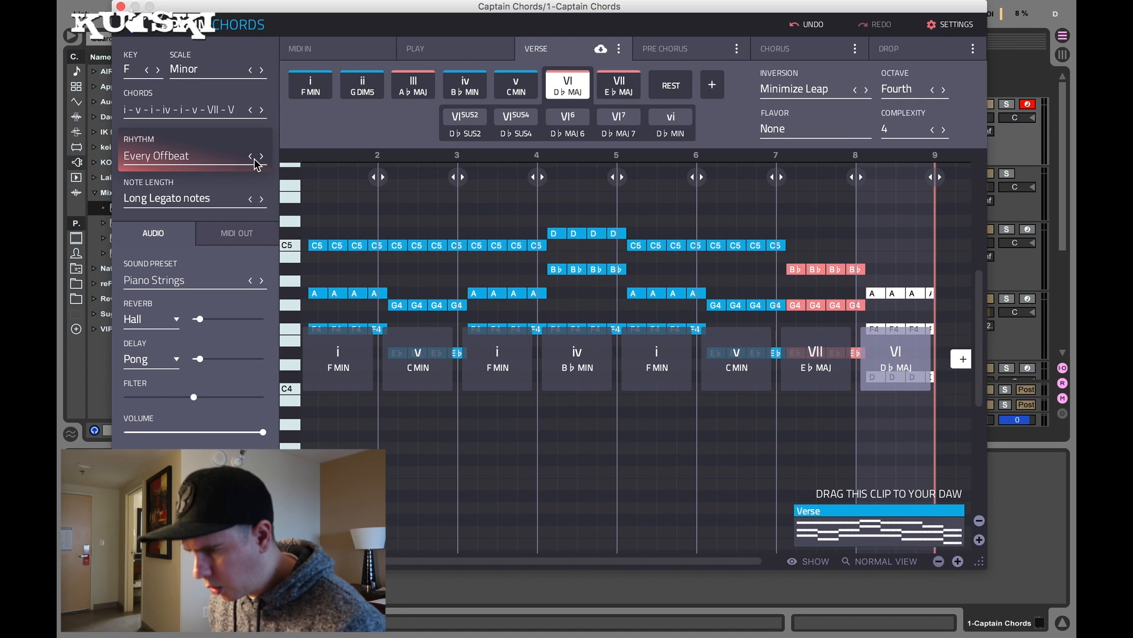
pyautogui.click(262, 160)
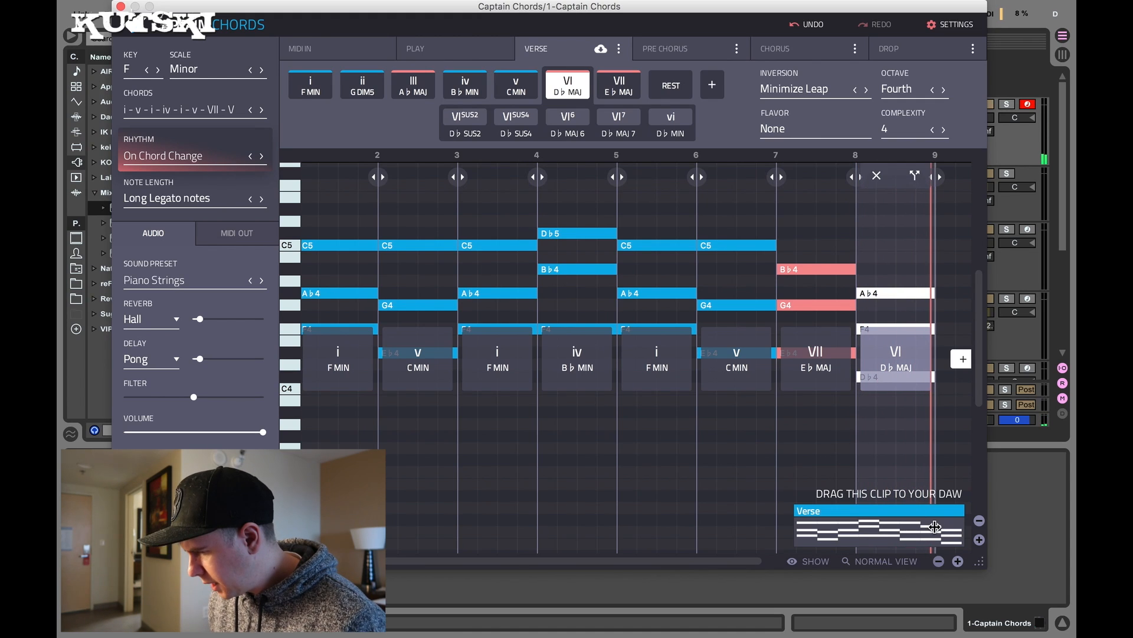
# Place the Verse clip at bar 1 of the Strings track and deactivate the Captain Chords track.
pyautogui.moveTo(885, 529); pyautogui.dragTo(283, 219)
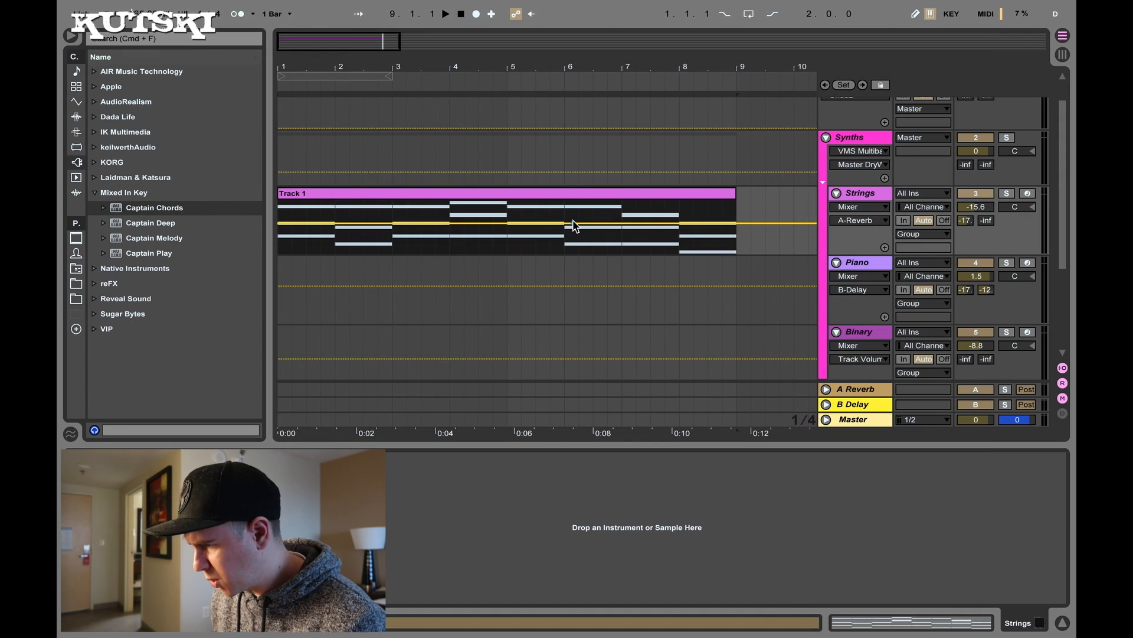
pyautogui.scroll(2, 573, 224)
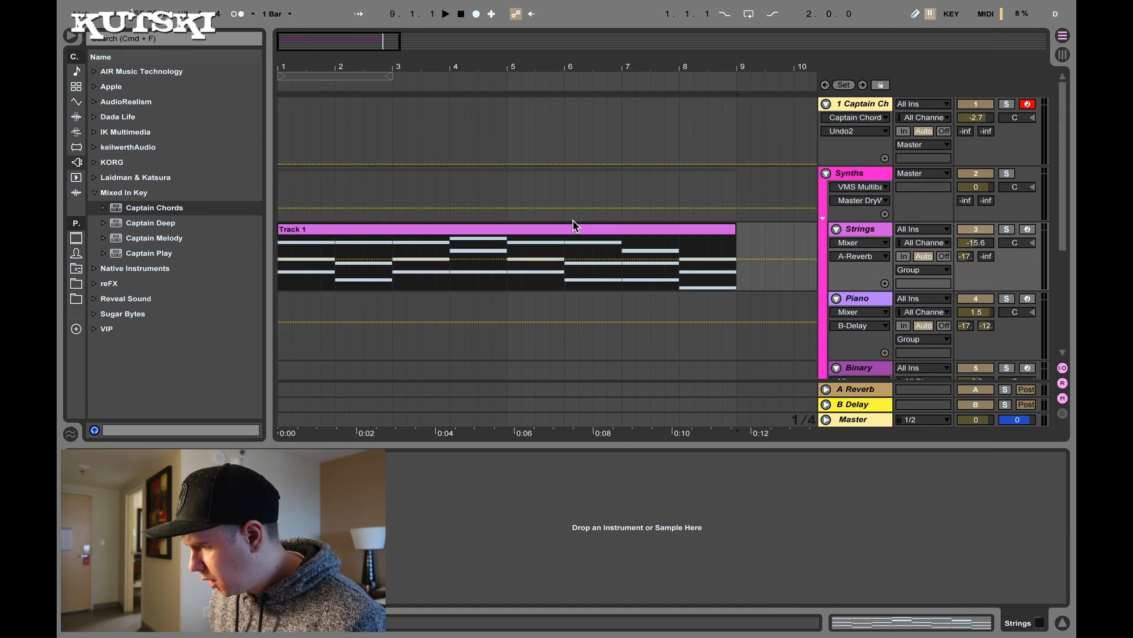
pyautogui.click(968, 109)
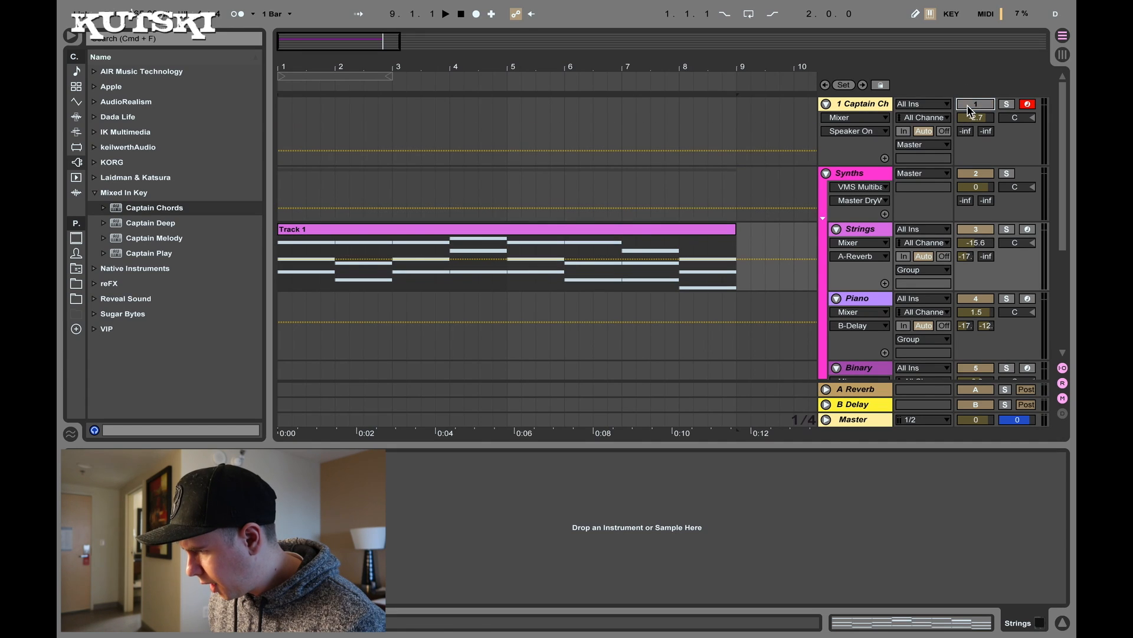
# Check the Strings track's Nexus 2 instrument preset and play back the chord clip through it.
pyautogui.click(606, 233)
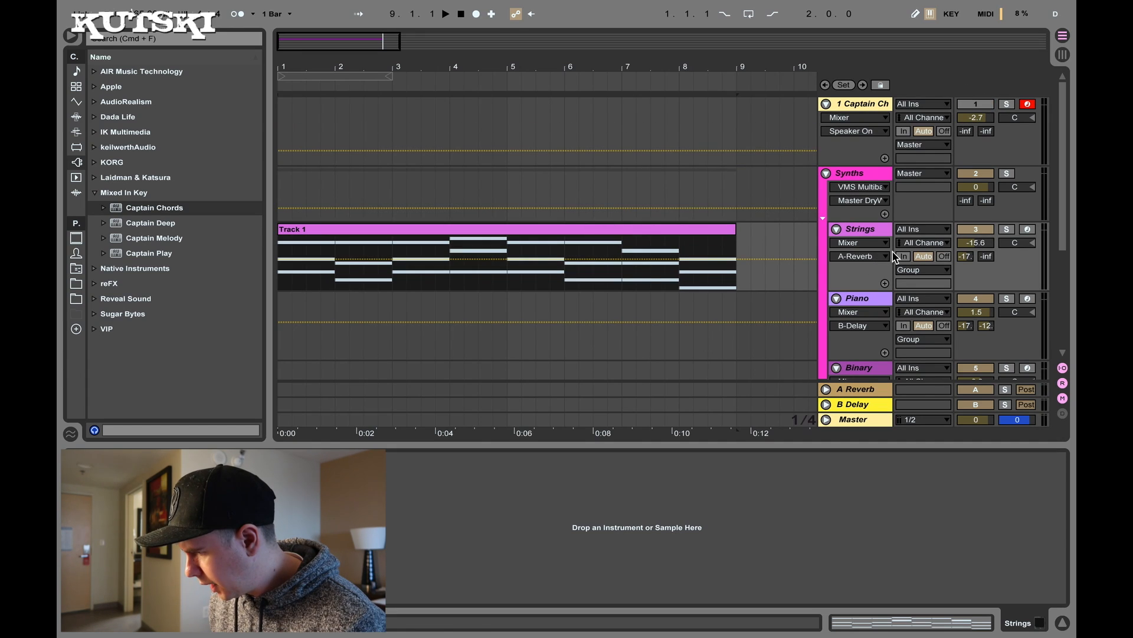
pyautogui.click(879, 232)
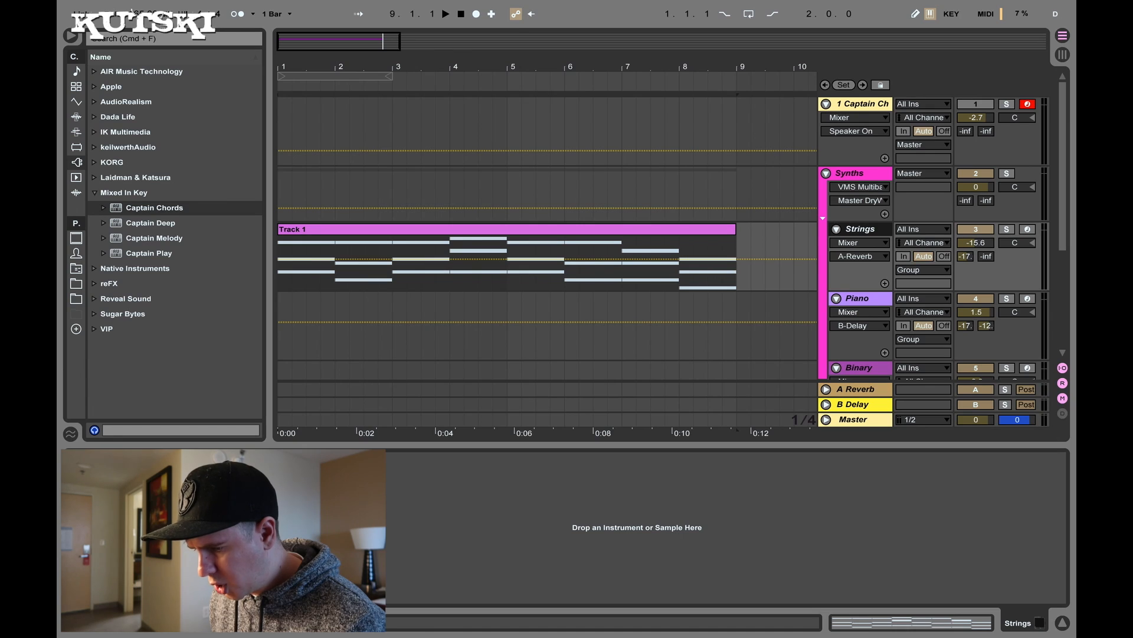
pyautogui.click(97, 461)
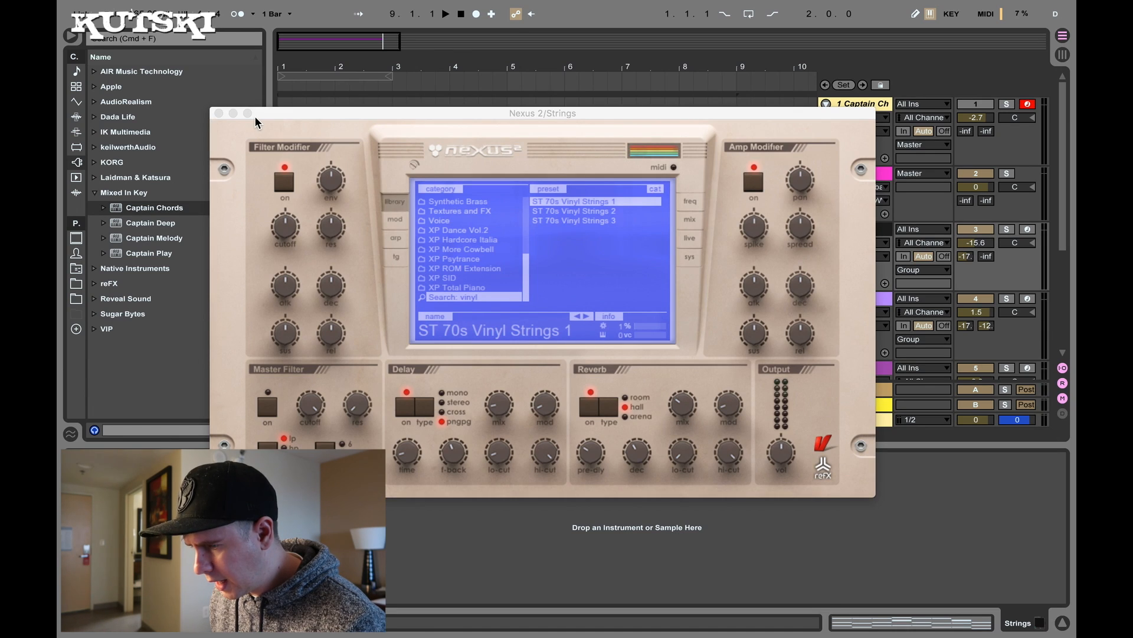
pyautogui.click(218, 114)
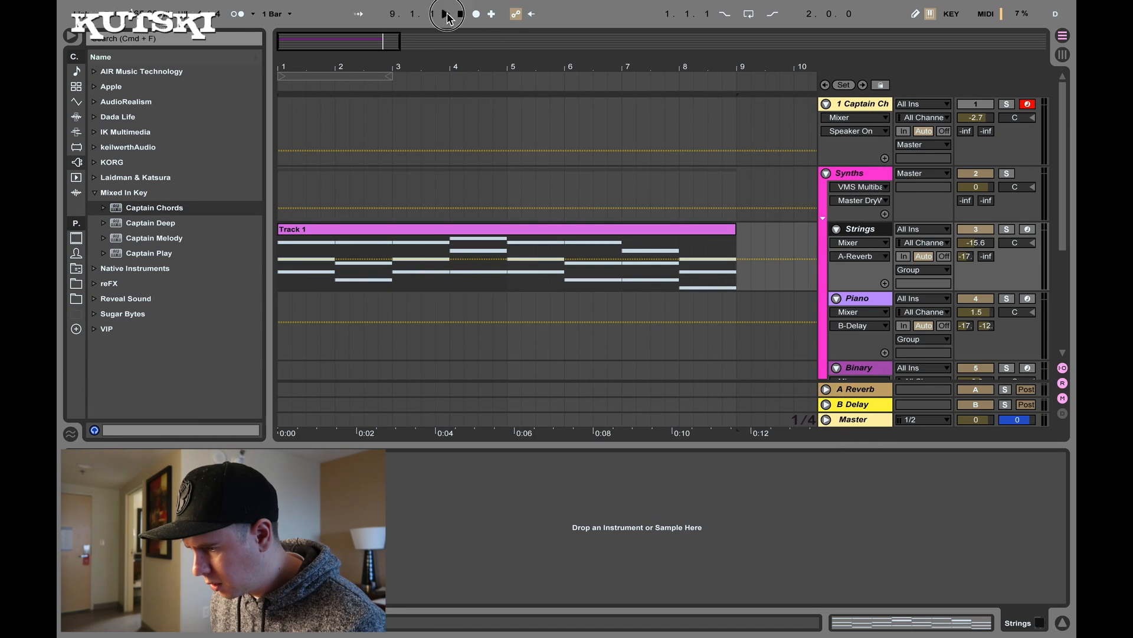
pyautogui.click(446, 14)
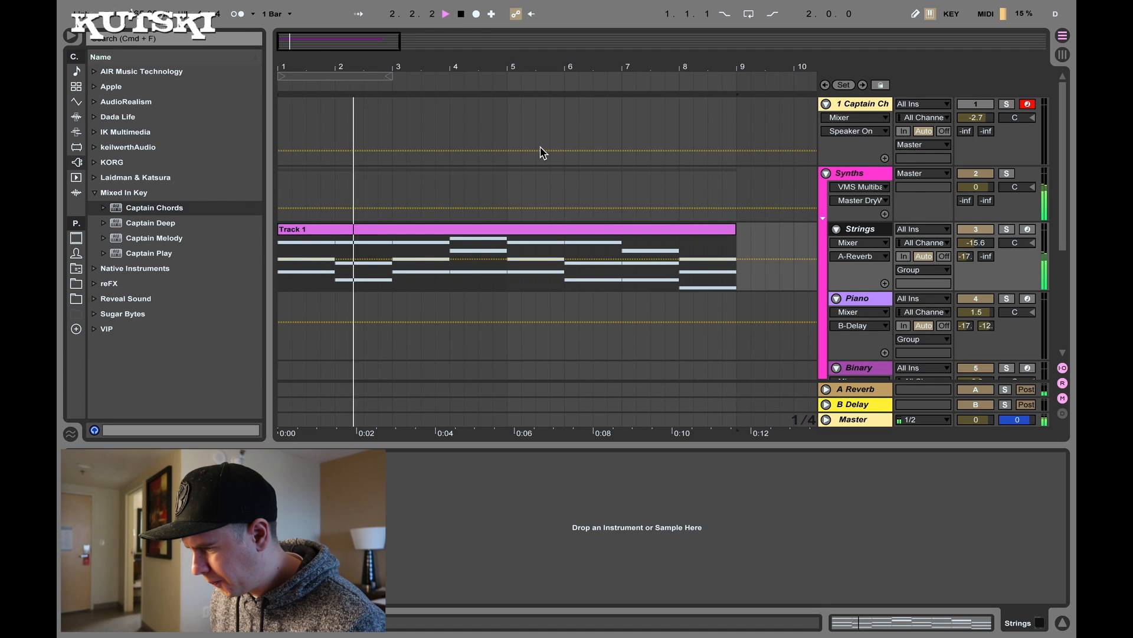
pyautogui.scroll(-4, 539, 154)
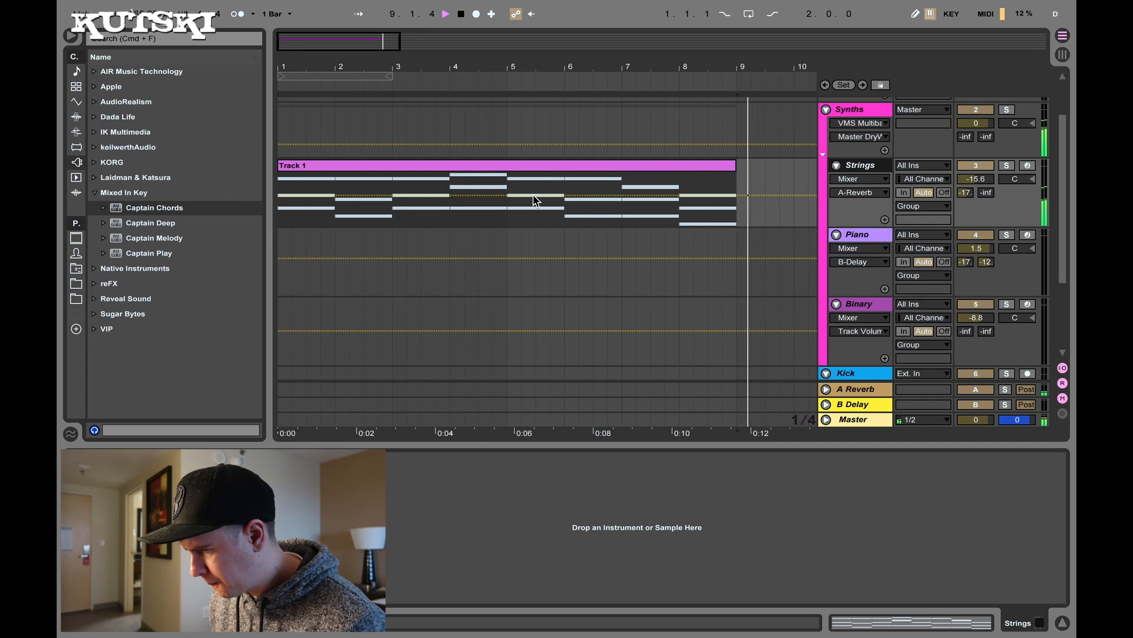
pyautogui.press('space')
# Copy the chord clip from the Strings track to bar 1 of the Piano track and check its M1 instrument.
pyautogui.moveTo(438, 165); pyautogui.dragTo(434, 251)
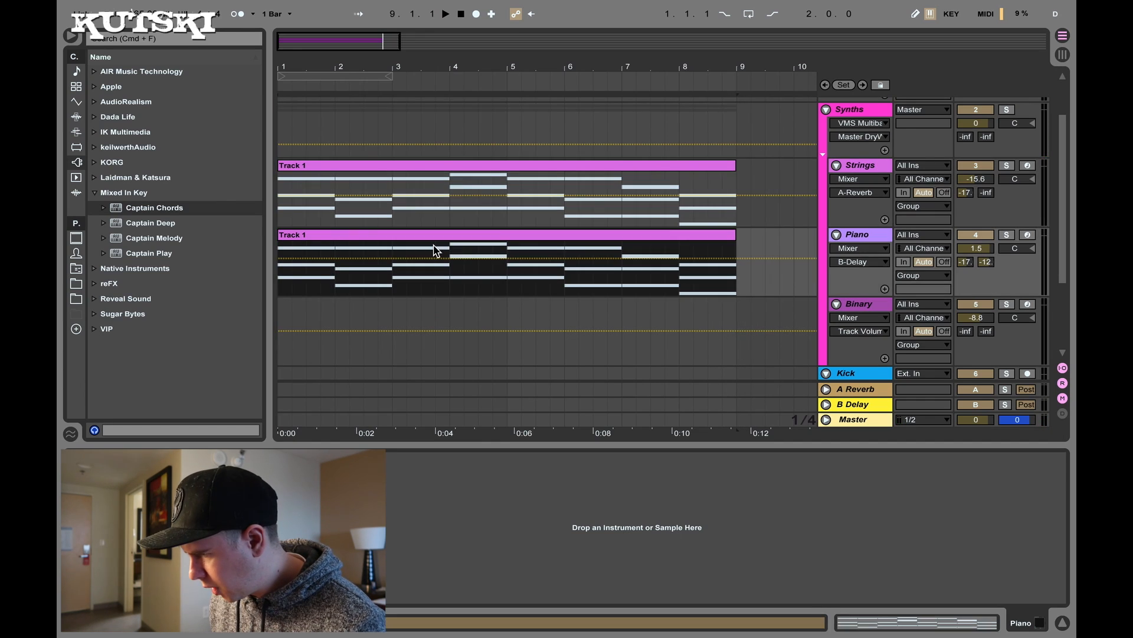
pyautogui.click(849, 239)
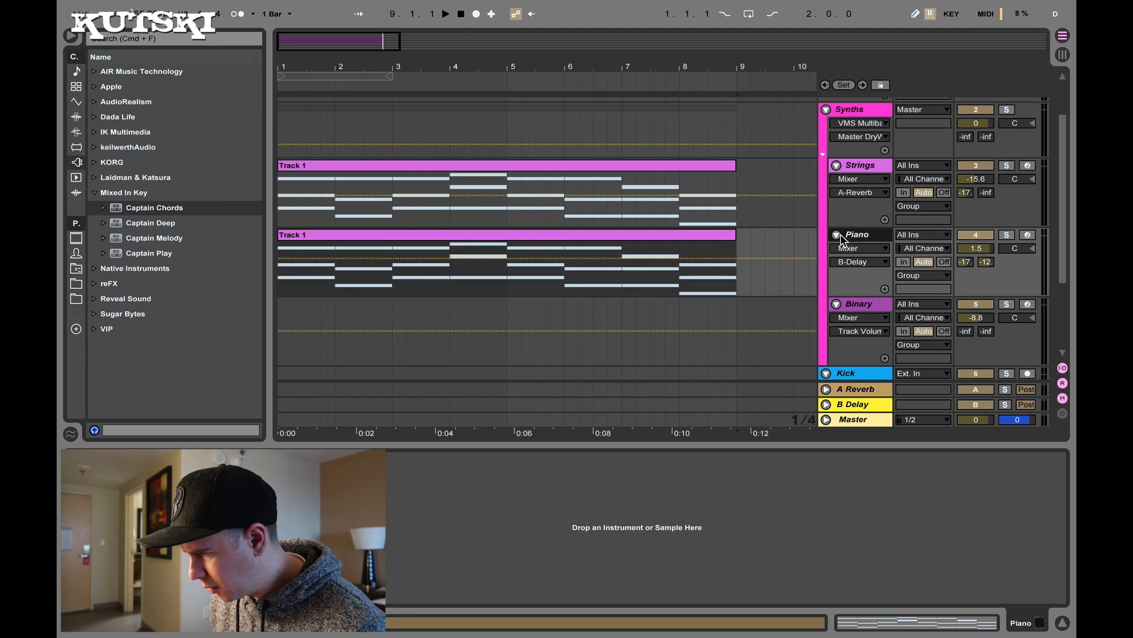
pyautogui.click(114, 457)
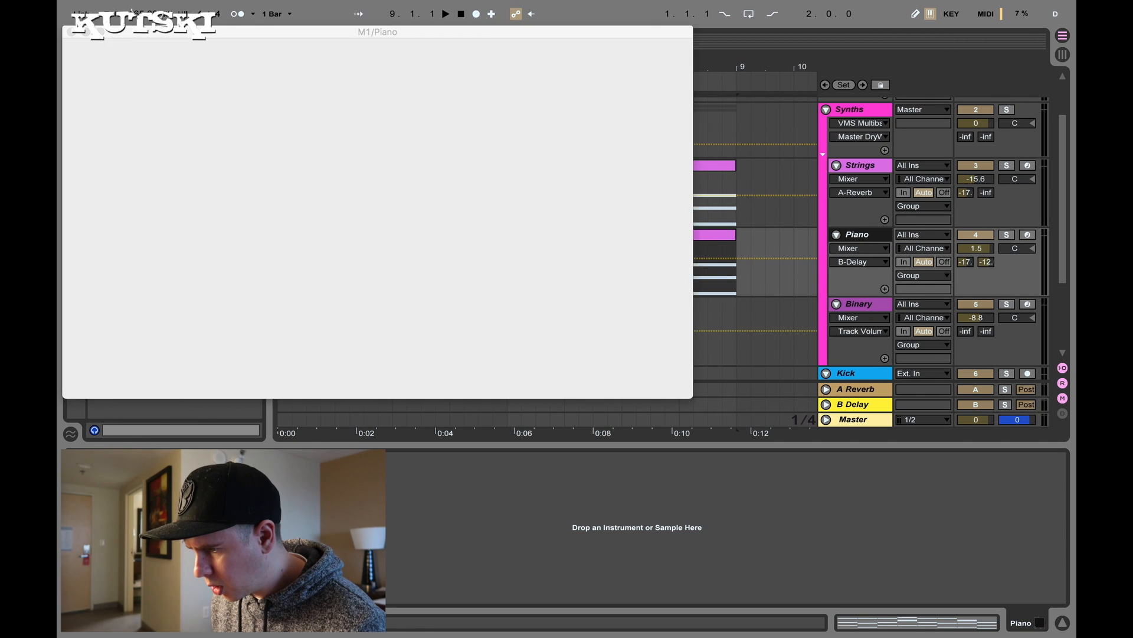
pyautogui.moveTo(396, 36); pyautogui.dragTo(539, 160)
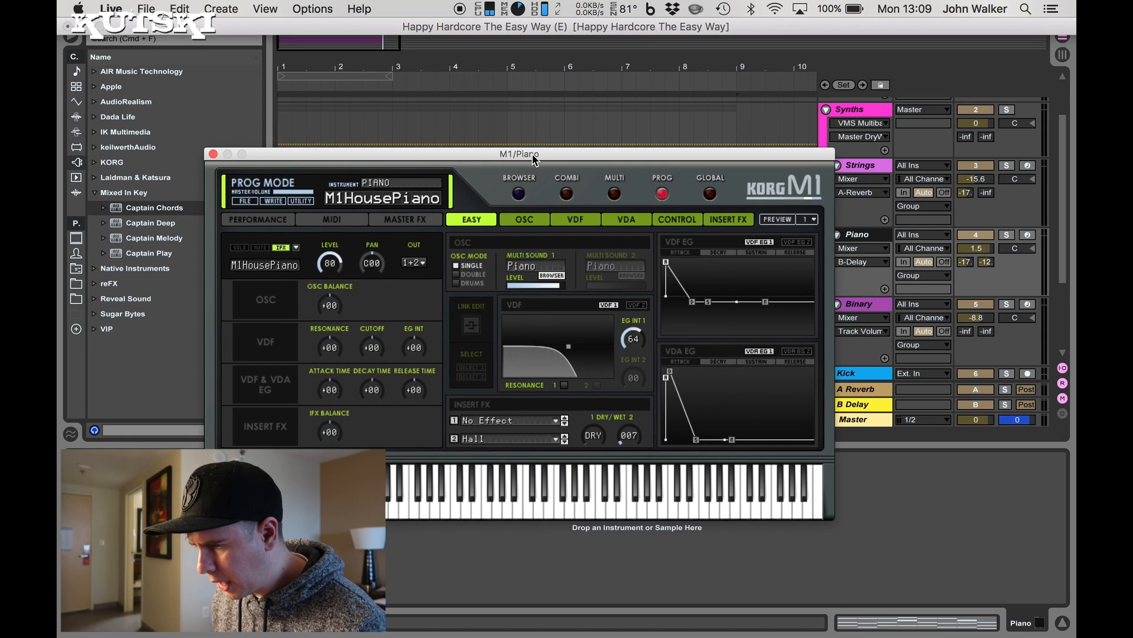
pyautogui.click(213, 155)
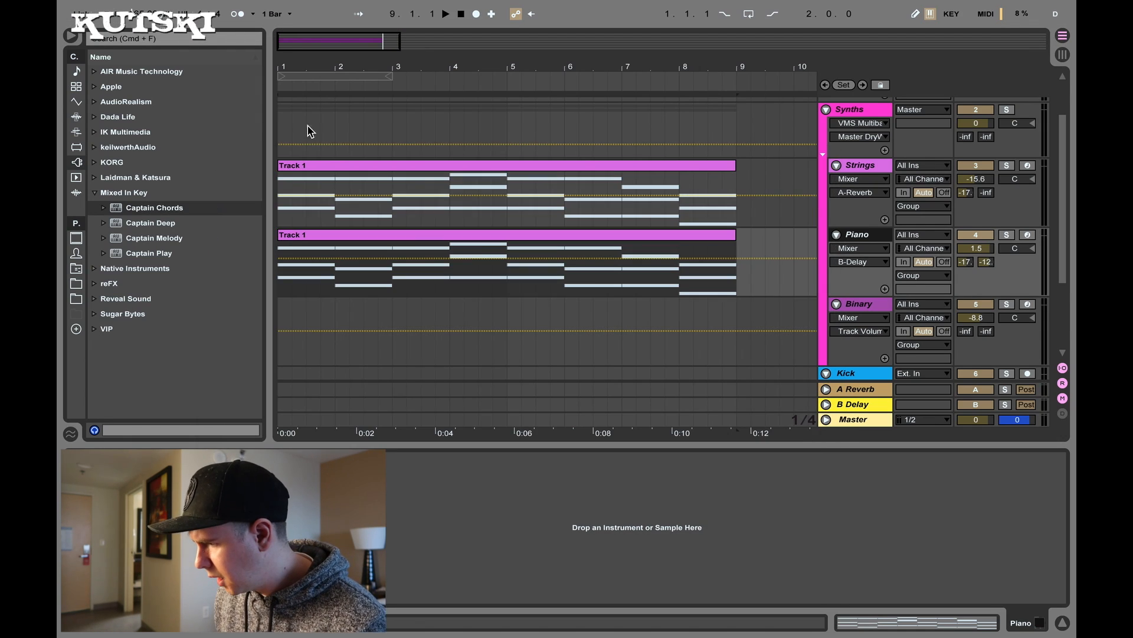
# Solo the Piano track and play back its chord clip from the start.
pyautogui.click(1007, 235)
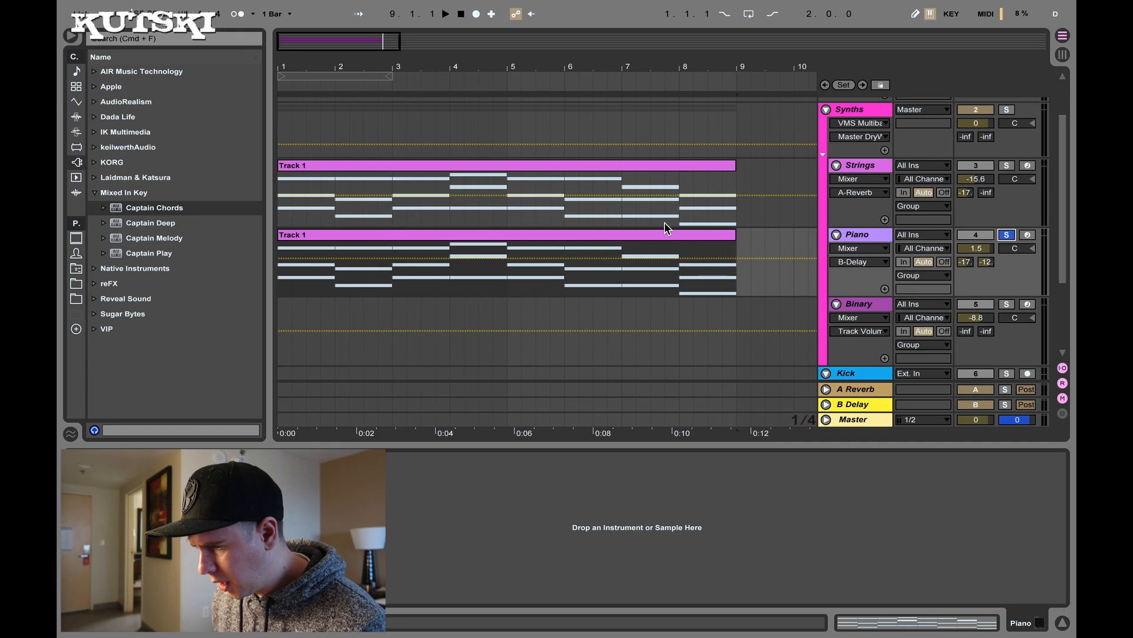
pyautogui.scroll(-1, 289, 288)
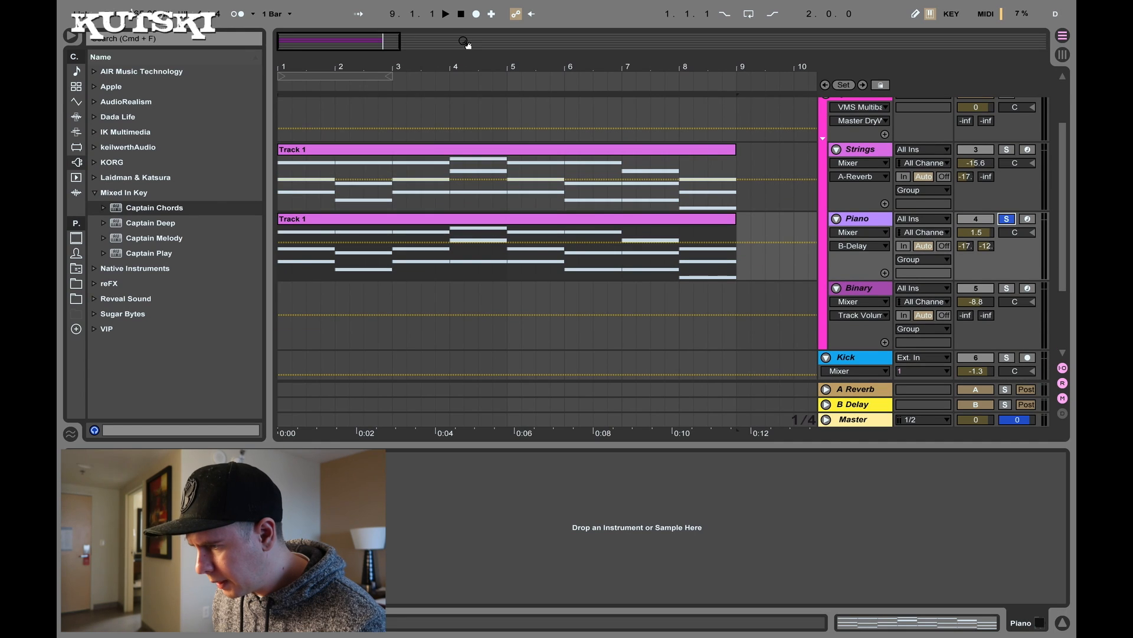
pyautogui.click(461, 17)
pyautogui.click(446, 15)
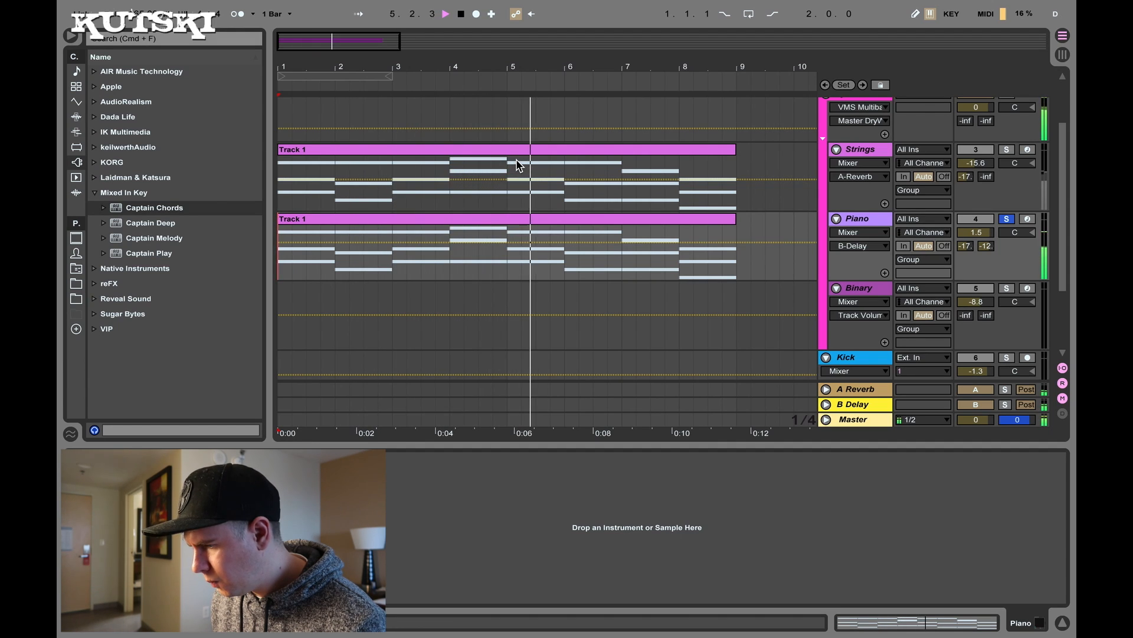
pyautogui.press('space')
# Open the Piano track's clip for note editing and enlarge the note editor.
pyautogui.doubleClick(507, 217)
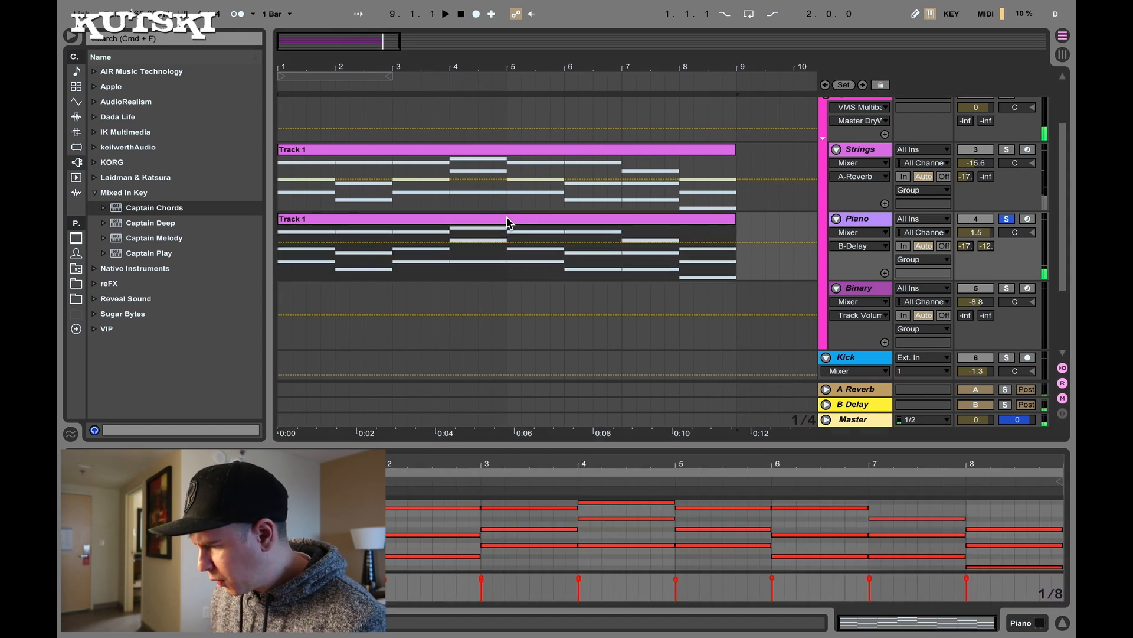
pyautogui.moveTo(862, 430); pyautogui.dragTo(833, 112)
pyautogui.moveTo(264, 199); pyautogui.dragTo(297, 292)
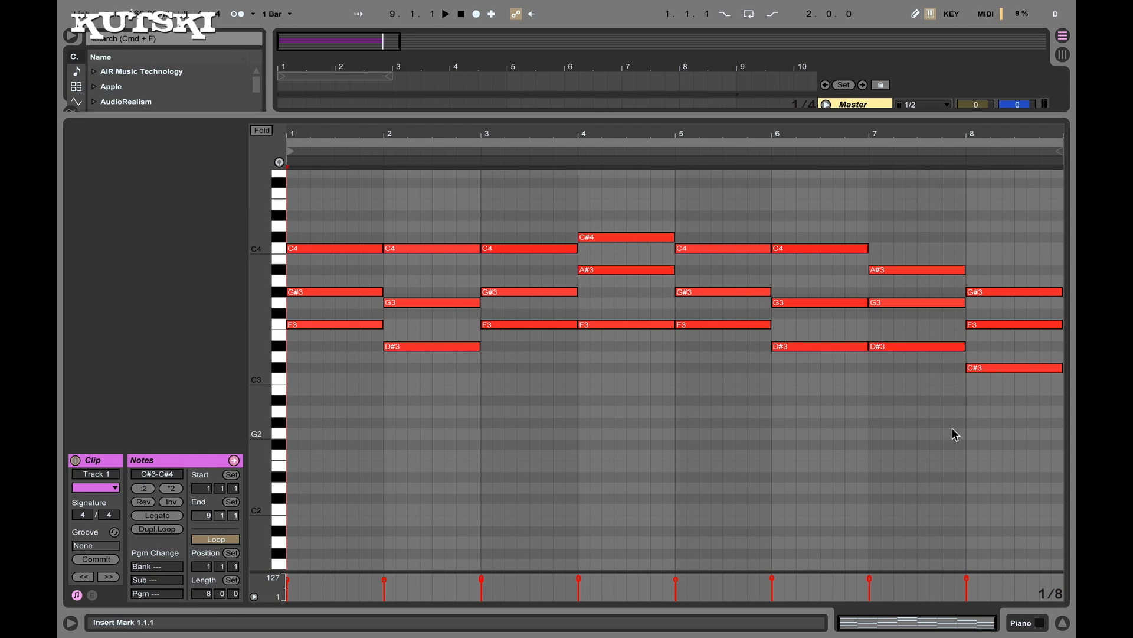
# Copy the lowest note of all eight chords one octave down as bass notes and play back the result.
pyautogui.moveTo(1007, 392); pyautogui.dragTo(794, 343)
pyautogui.keyDown('shift'); pyautogui.click(735, 325); pyautogui.keyUp('shift')
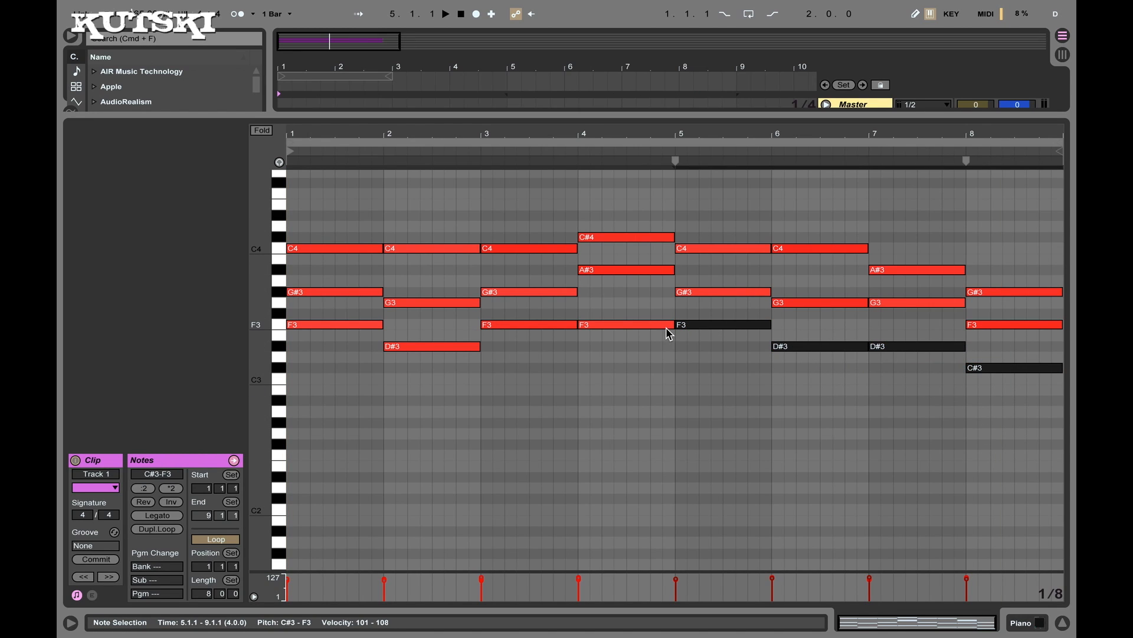
pyautogui.keyDown('shift'); pyautogui.click(644, 324); pyautogui.keyUp('shift')
pyautogui.keyDown('shift'); pyautogui.click(548, 330); pyautogui.keyUp('shift')
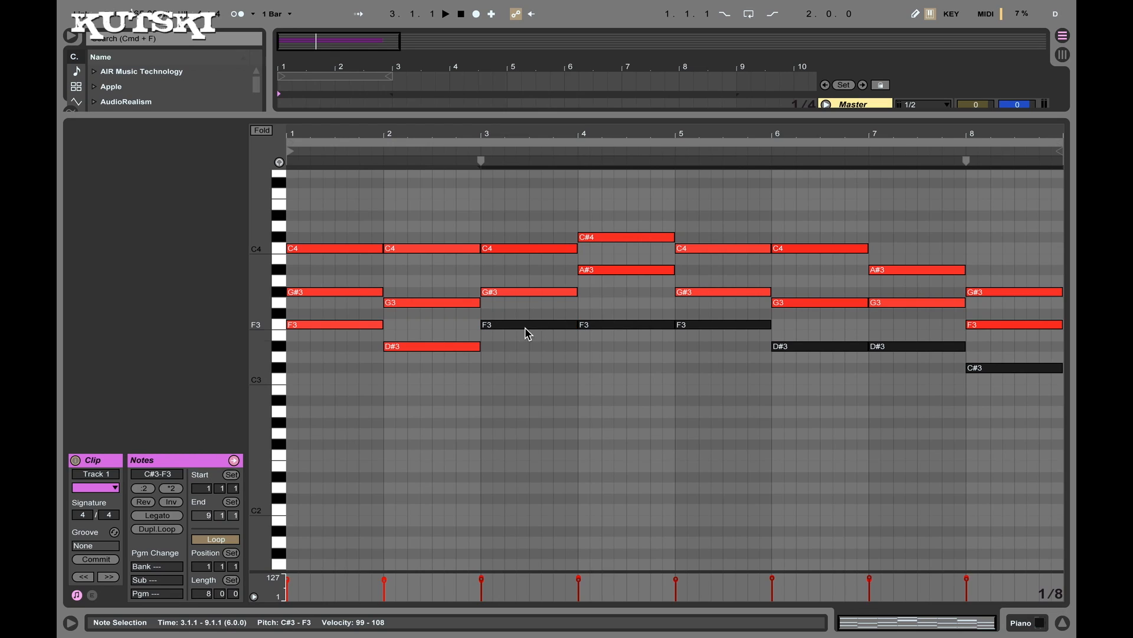
pyautogui.keyDown('shift'); pyautogui.click(474, 347); pyautogui.keyUp('shift')
pyautogui.keyDown('shift'); pyautogui.click(347, 328); pyautogui.keyUp('shift')
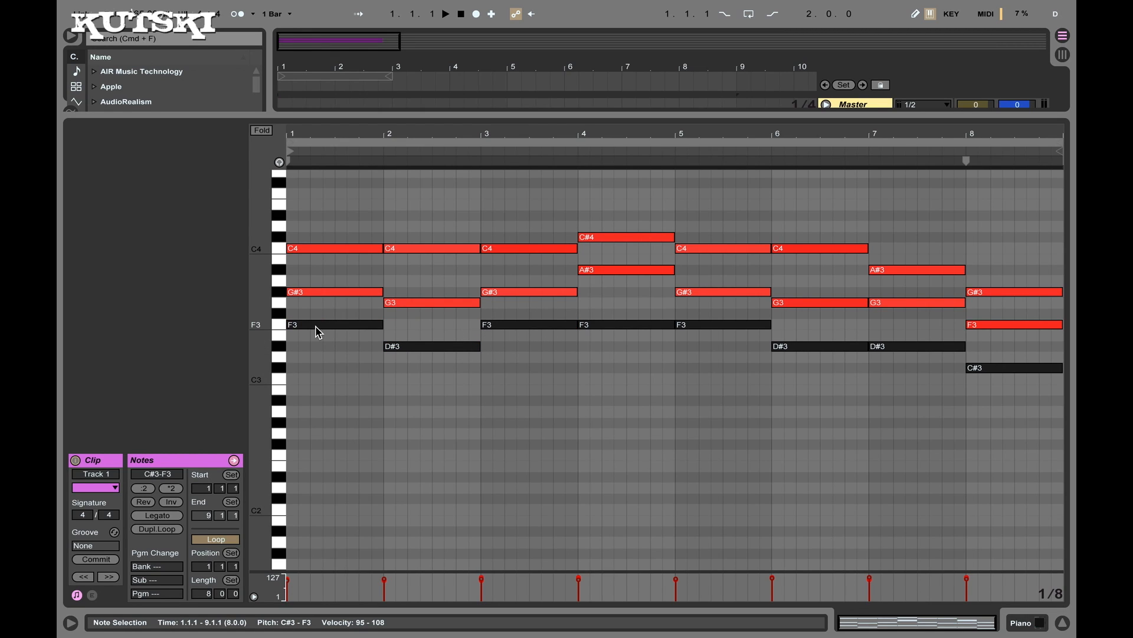
pyautogui.moveTo(322, 331); pyautogui.dragTo(322, 464)
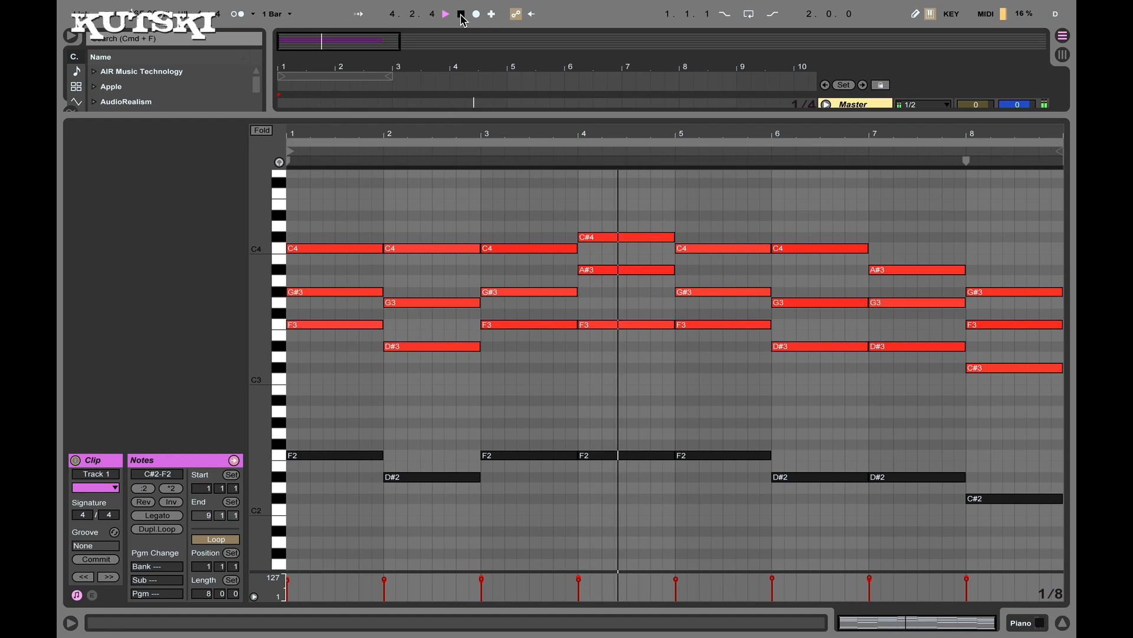
pyautogui.click(462, 14)
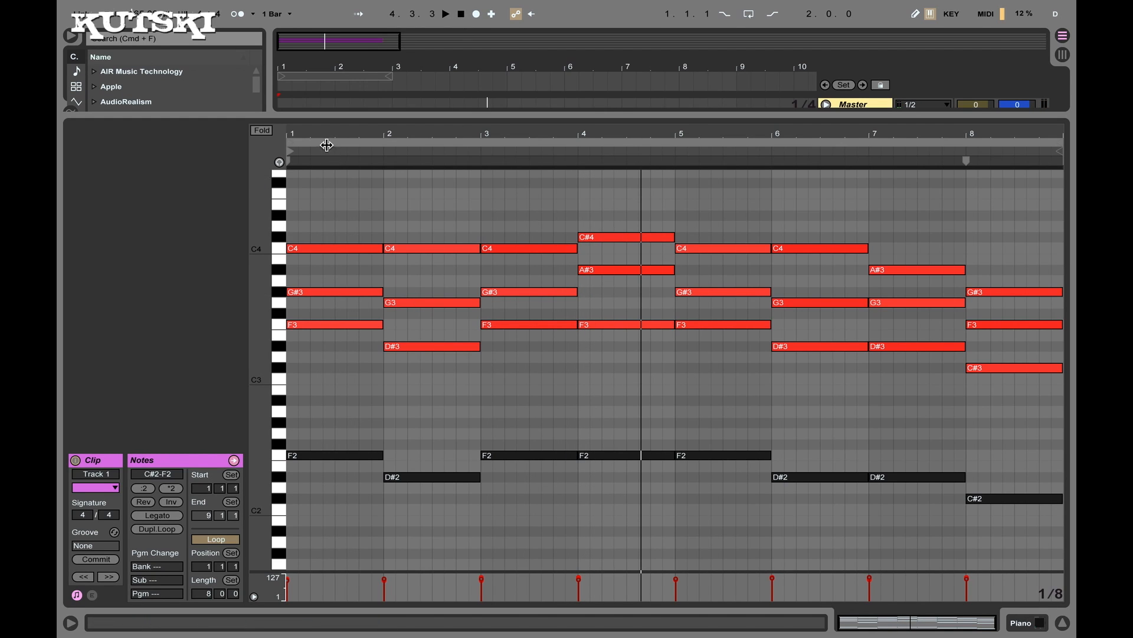
# In bar 1, shorten the F2 bass note to an eighth, start the F3, G#3 and C4 chord at 1.1.3, and audition it.
pyautogui.moveTo(325, 133); pyautogui.dragTo(325, 183)
pyautogui.moveTo(714, 490); pyautogui.dragTo(484, 254)
pyautogui.moveTo(484, 326); pyautogui.dragTo(487, 376)
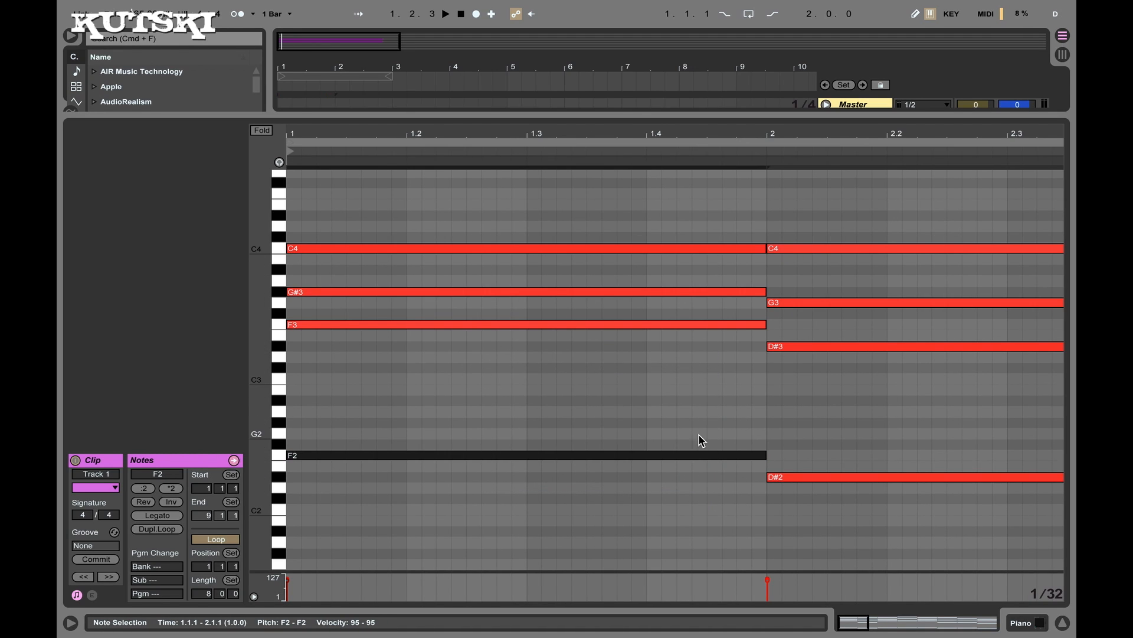
pyautogui.moveTo(764, 455); pyautogui.dragTo(347, 455)
pyautogui.moveTo(331, 332); pyautogui.dragTo(346, 248)
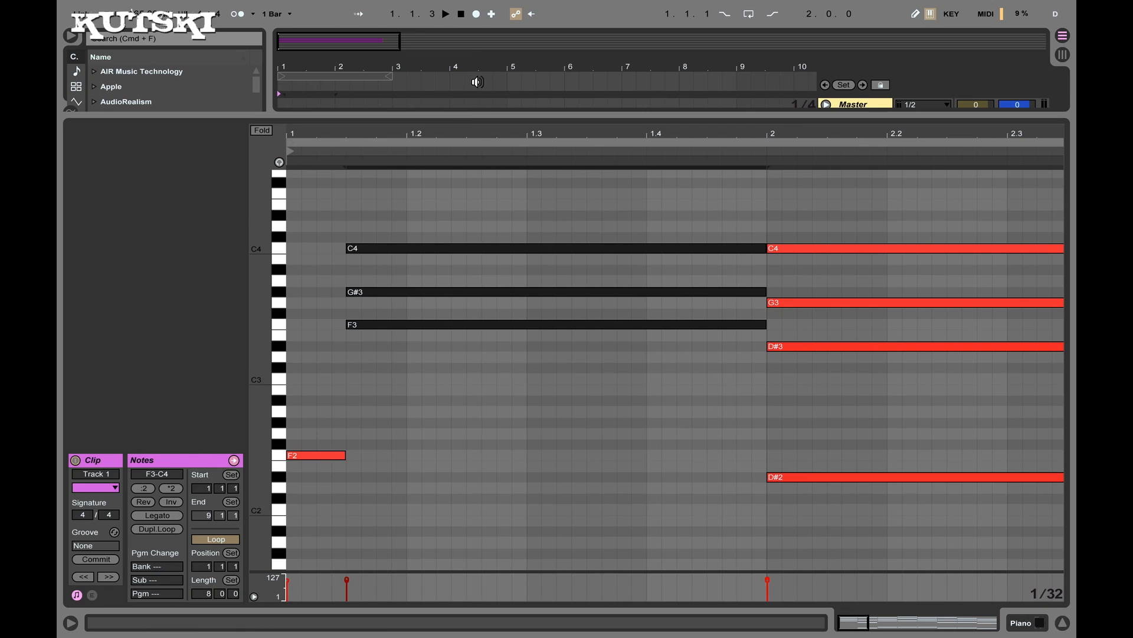
pyautogui.click(446, 14)
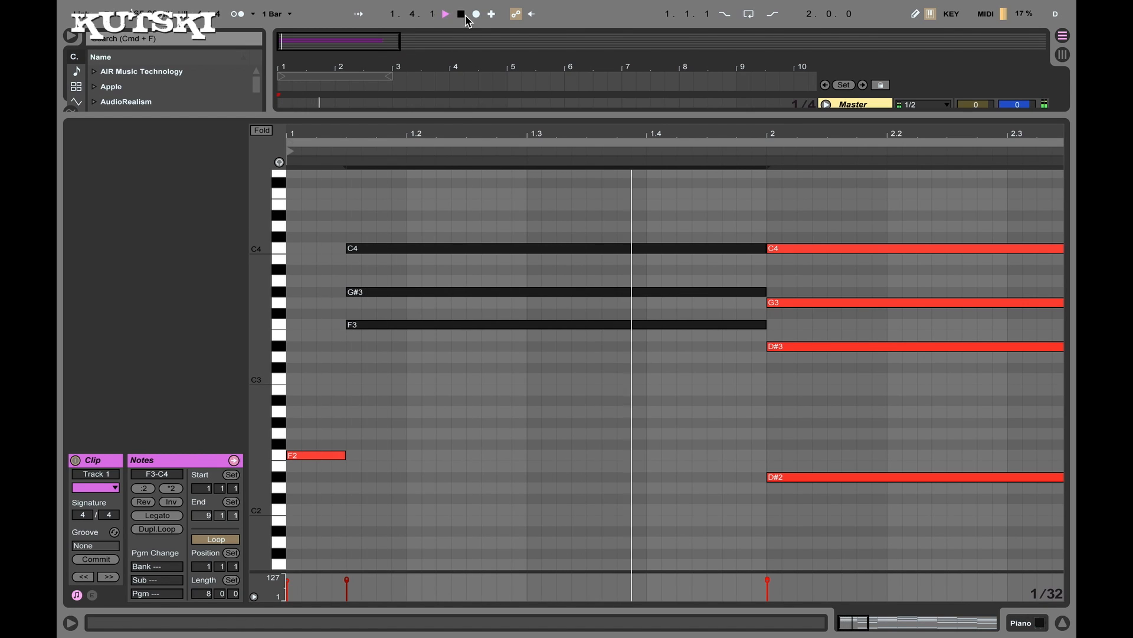
pyautogui.click(462, 15)
# Shorten the bar 1 chord to an eighth, copy it to 1.2.1 and 1.3.1, and copy the F2 bass note to 1.2.3.
pyautogui.moveTo(715, 397); pyautogui.dragTo(407, 251)
pyautogui.moveTo(424, 352); pyautogui.dragTo(430, 249)
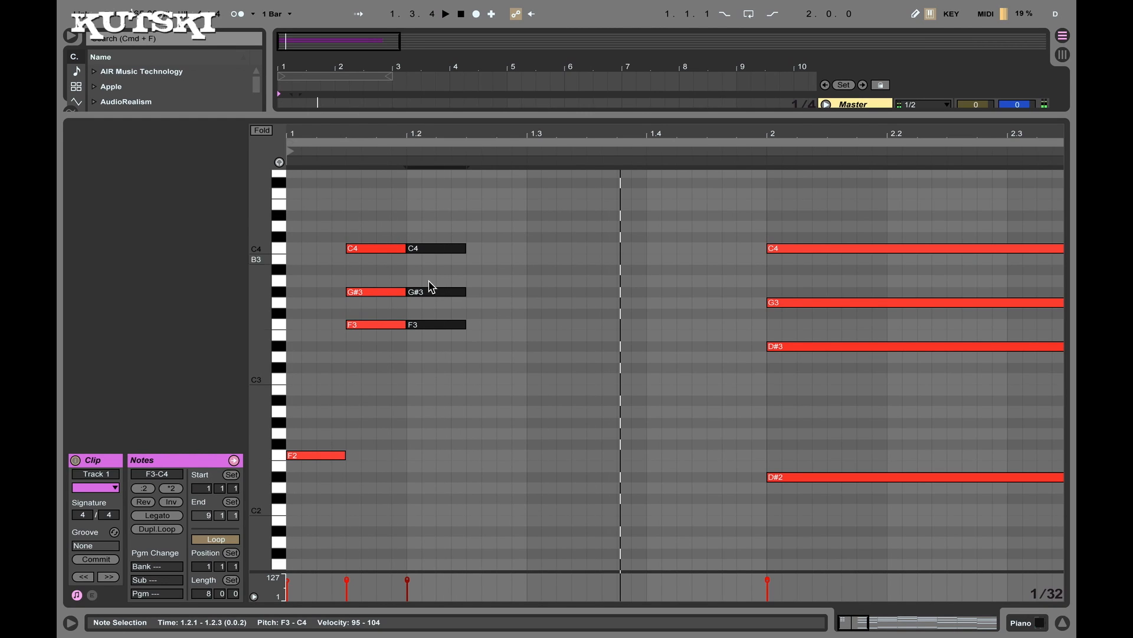
pyautogui.moveTo(315, 455); pyautogui.dragTo(496, 460)
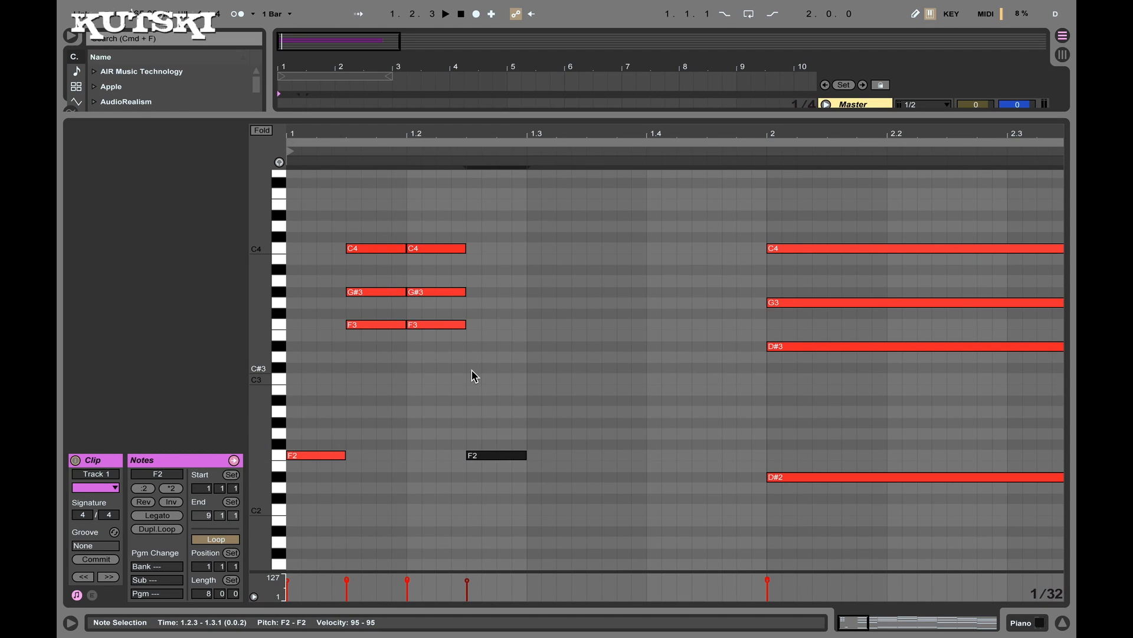
pyautogui.moveTo(472, 371); pyautogui.dragTo(559, 258)
pyautogui.press('space')
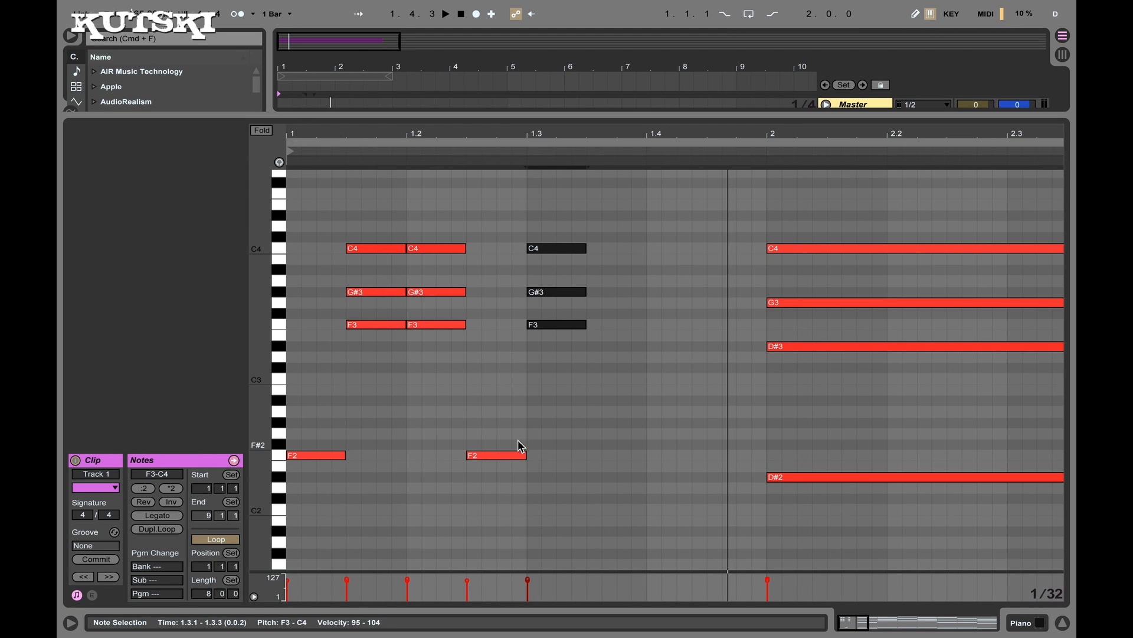
pyautogui.press('space')
# Add an F2 bass note at 1.3.3 shortened to a sixteenth, copy the F minor chord to 1.3.4, and audition the rhythm.
pyautogui.moveTo(496, 459)
pyautogui.mouseDown()
pyautogui.moveTo(633, 458)
pyautogui.moveTo(623, 456)
pyautogui.mouseUp()
pyautogui.click(653, 454)
pyautogui.click(630, 352)
pyautogui.moveTo(630, 352)
pyautogui.mouseDown()
pyautogui.moveTo(541, 249)
pyautogui.moveTo(633, 256)
pyautogui.mouseUp()
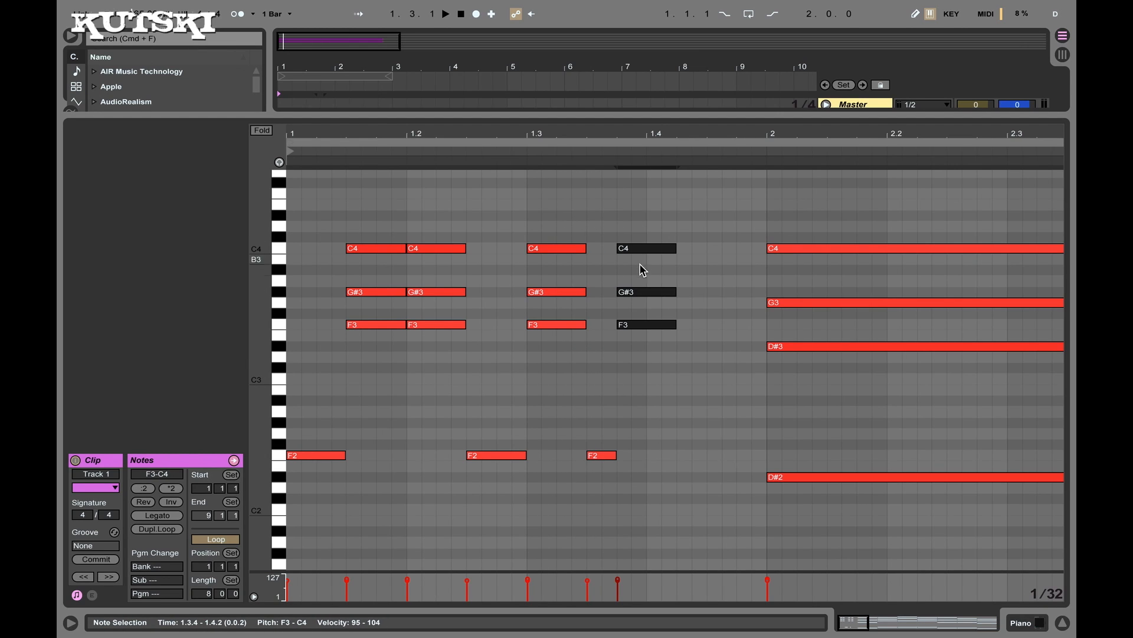
pyautogui.press('space')
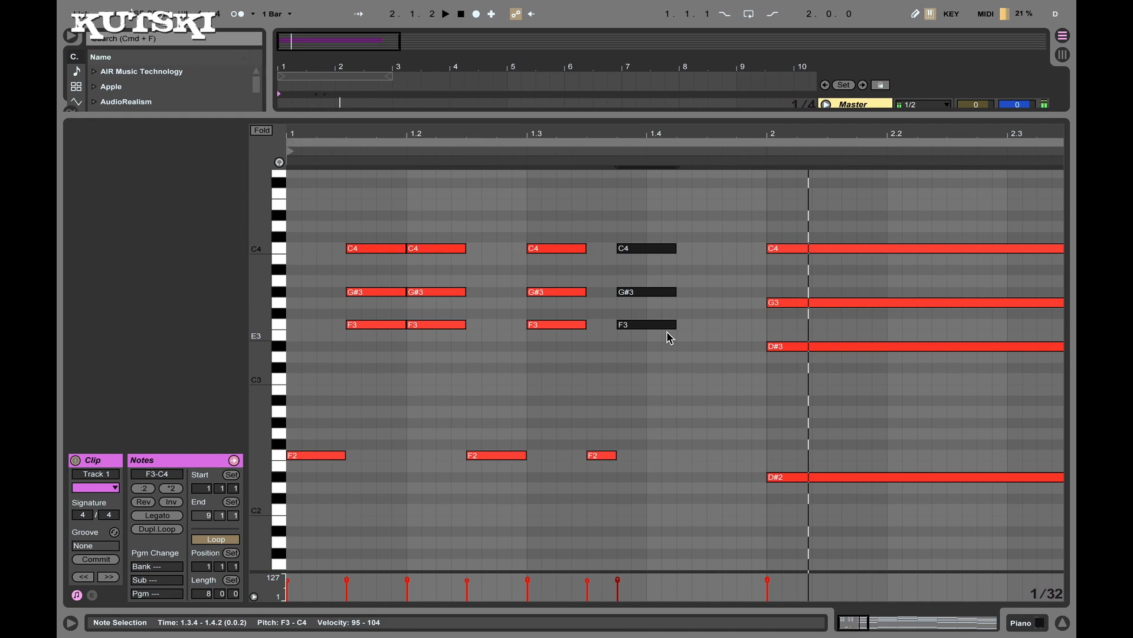
pyautogui.press('space')
pyautogui.moveTo(693, 336); pyautogui.dragTo(657, 242)
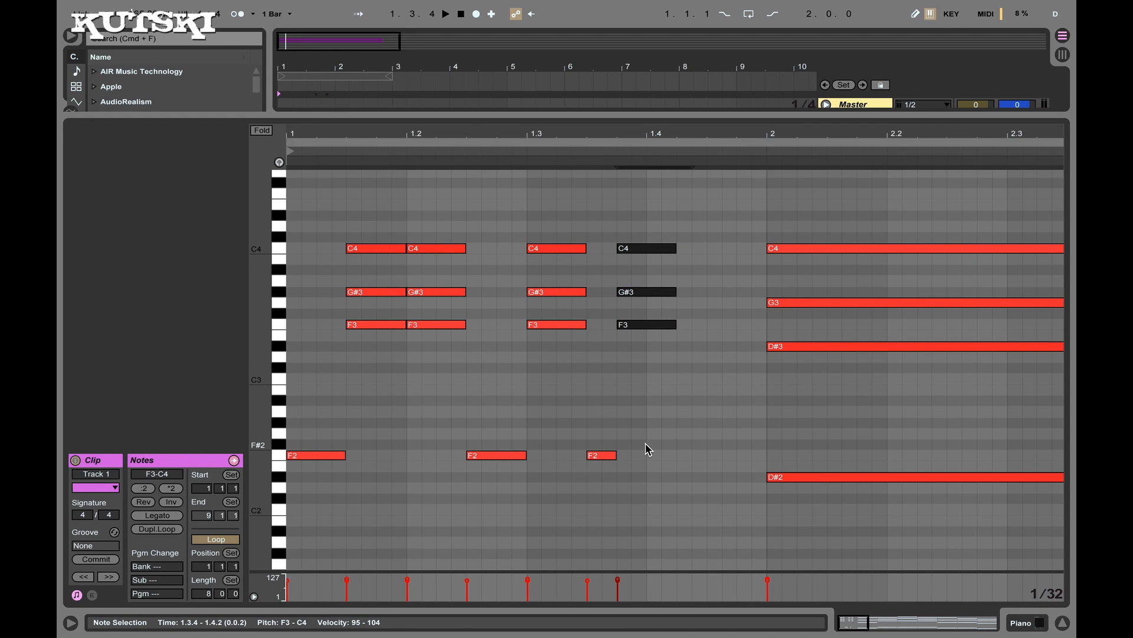
# Copy the F2 bass note to 1.4.1, shorten the F minor chord at 1.3.4 to a sixteenth, and audition the rhythm.
pyautogui.click(651, 421)
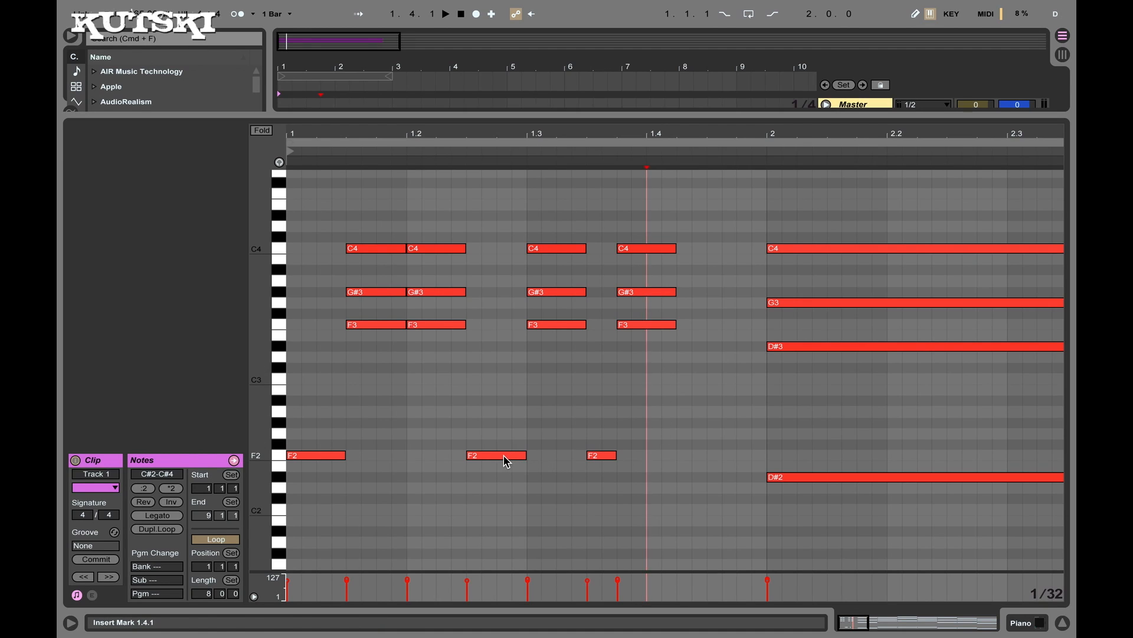
pyautogui.moveTo(507, 461); pyautogui.dragTo(691, 458)
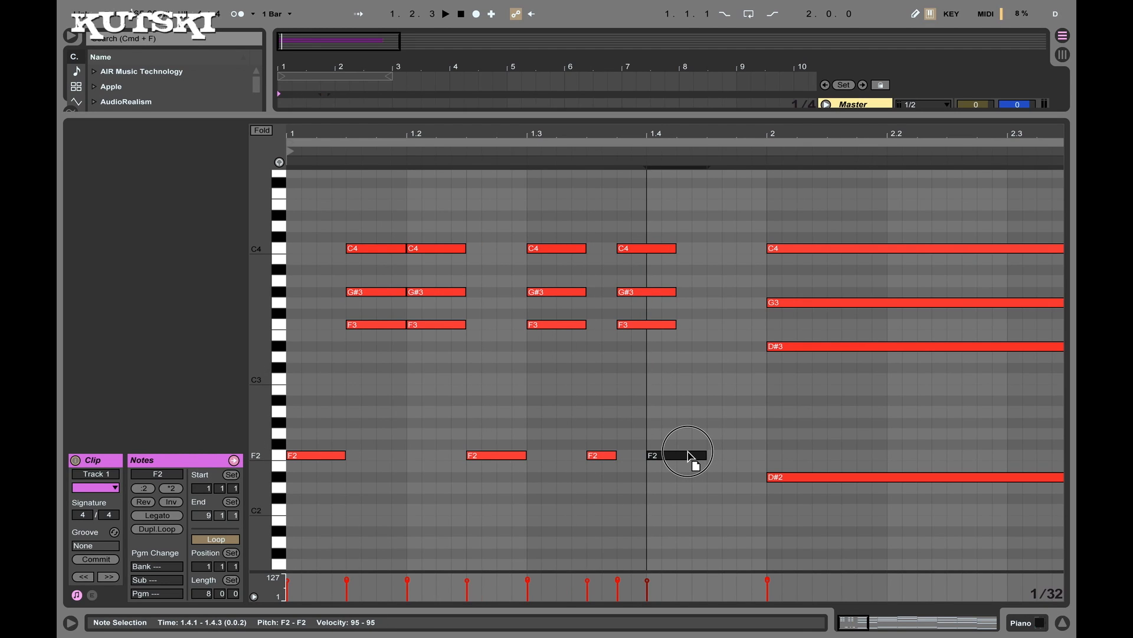
pyautogui.moveTo(678, 377); pyautogui.dragTo(647, 244)
pyautogui.press('space')
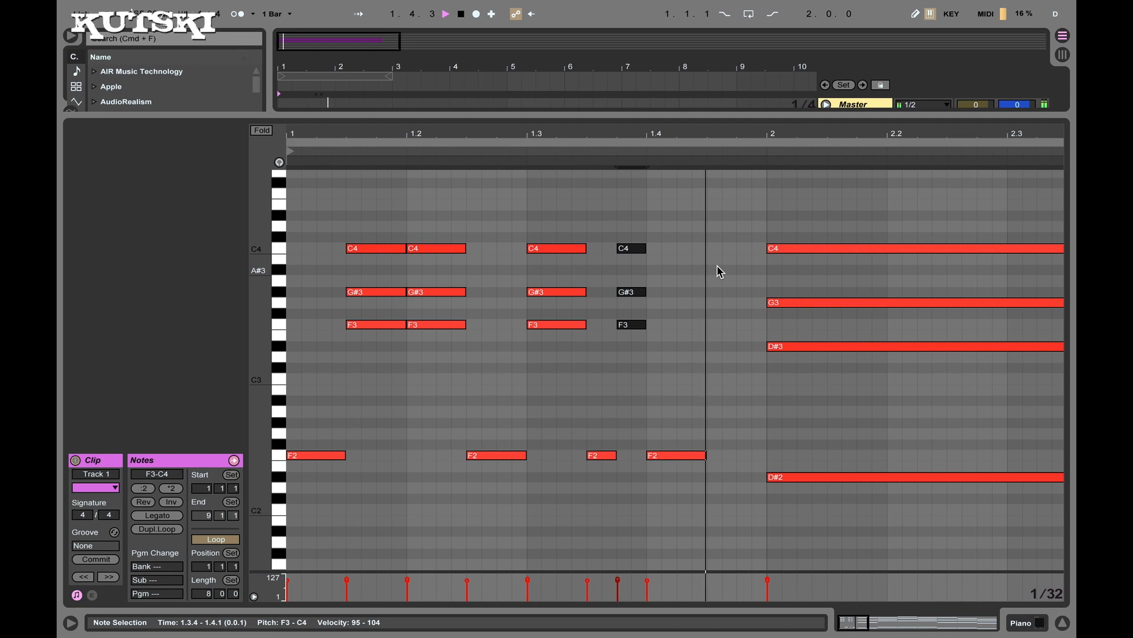
pyautogui.press('space')
# Move the last F2 bass note to 1.4.2, lengthen the chord at 1.3.4 to an eighth, and play back the pattern.
pyautogui.moveTo(687, 465); pyautogui.dragTo(704, 461)
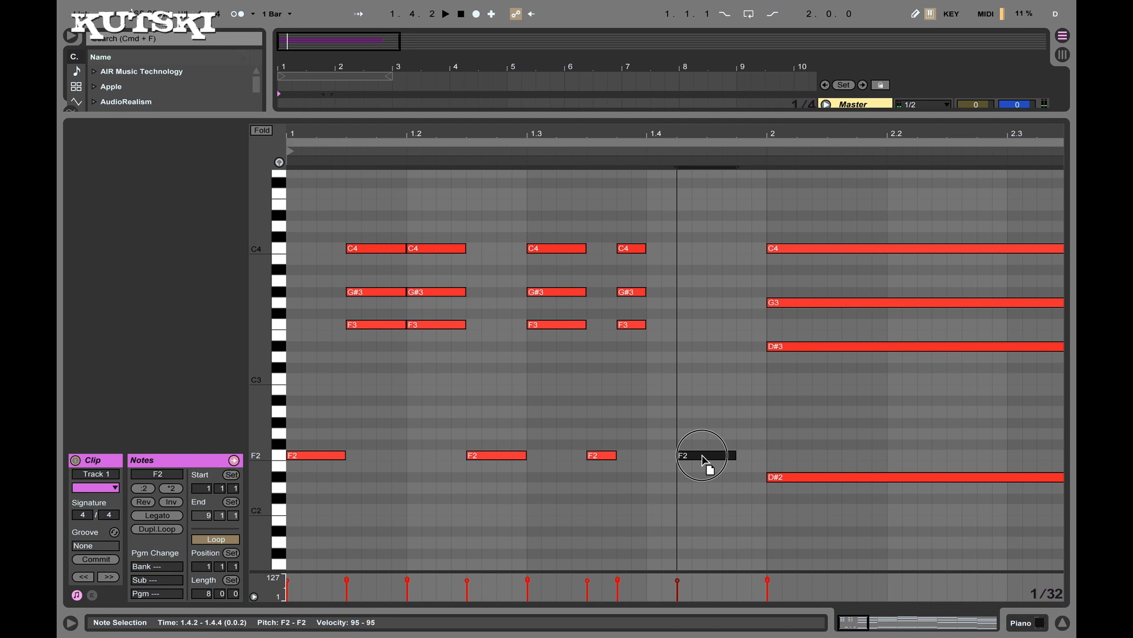
pyautogui.moveTo(676, 347); pyautogui.dragTo(677, 248)
pyautogui.press('space')
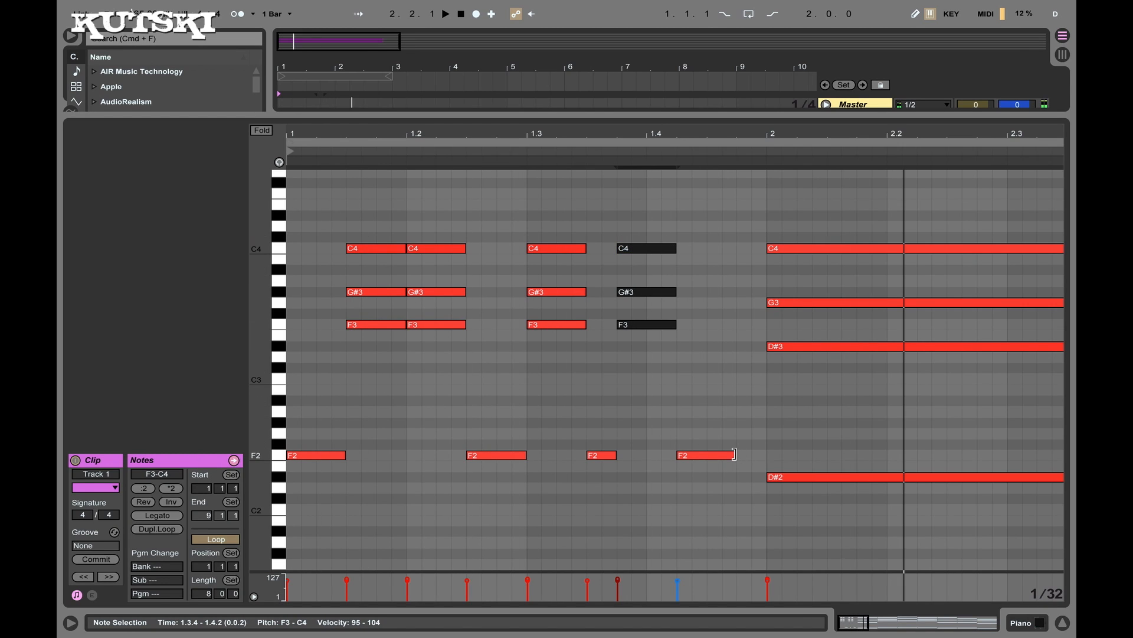
# Shorten the F2 bass note at 1.4.2 to a sixteenth and copy the F minor chord to 1.4.3 as an eighth.
pyautogui.moveTo(735, 454); pyautogui.dragTo(709, 453)
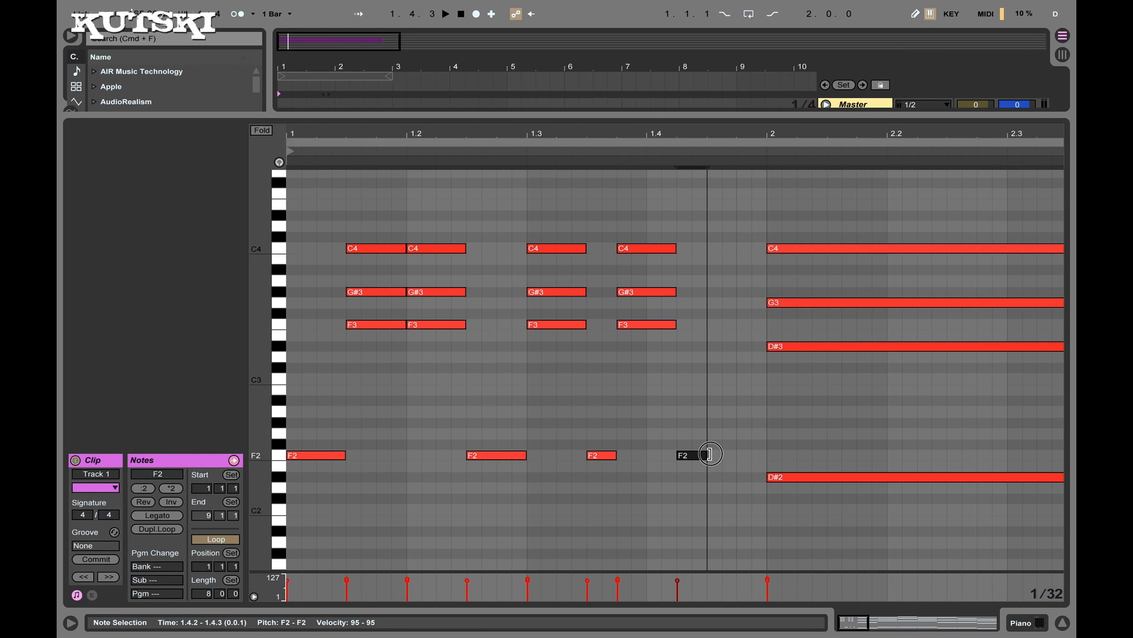
pyautogui.moveTo(701, 366); pyautogui.dragTo(728, 258)
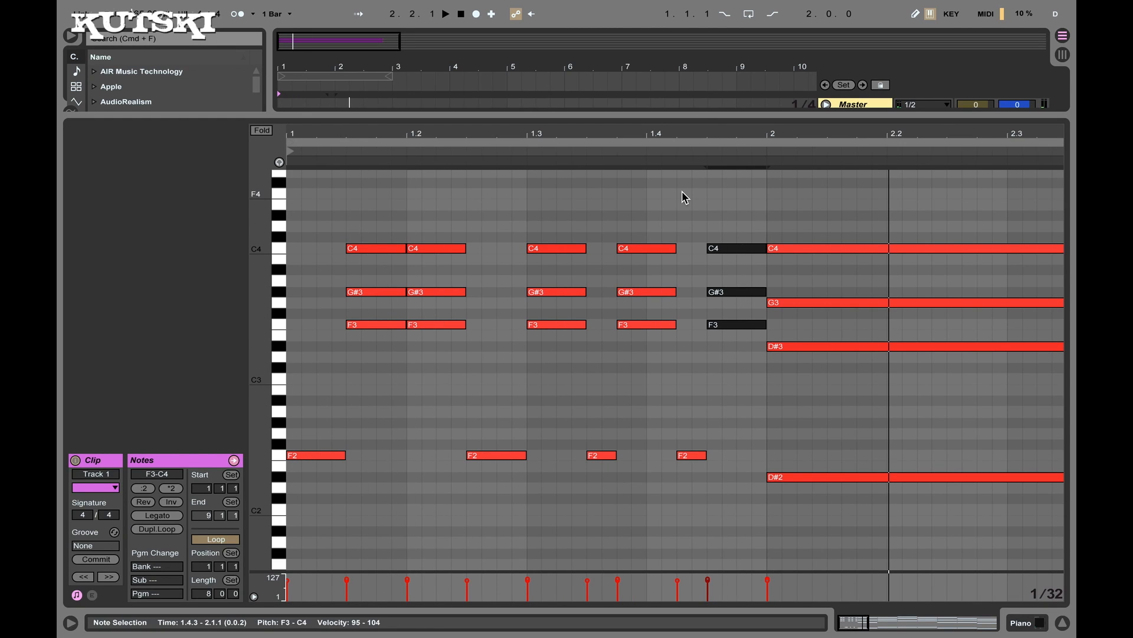
# Copy the complete bar 1 pattern of bass notes and chords to the start of bar 2.
pyautogui.moveTo(674, 136); pyautogui.dragTo(478, 107)
pyautogui.scroll(-3, 530, 358)
pyautogui.scroll(3, 533, 358)
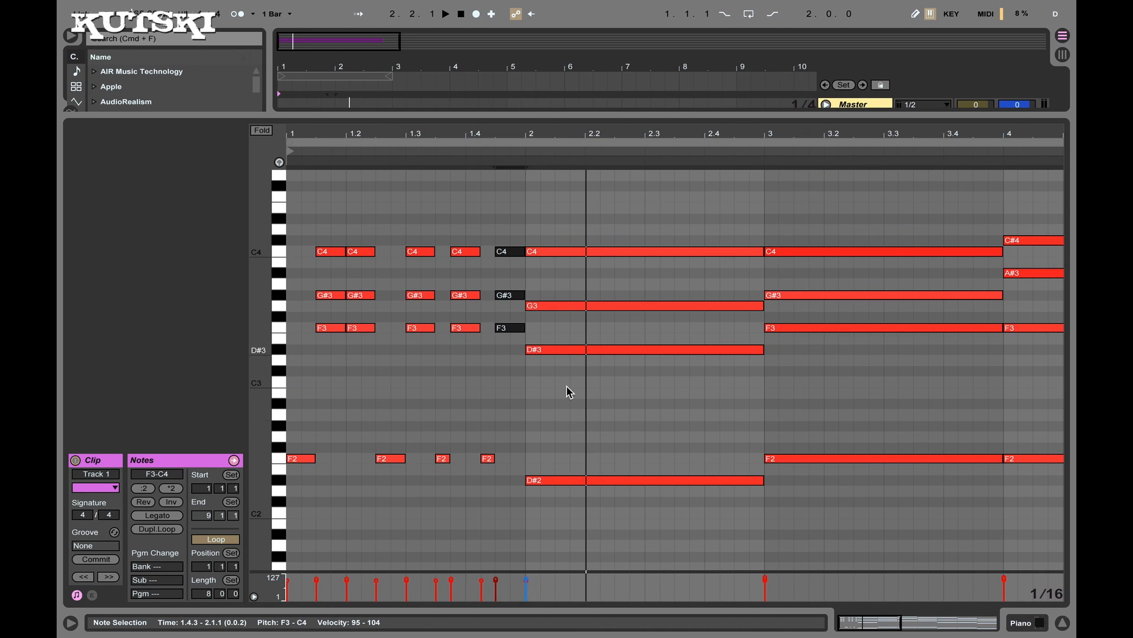
pyautogui.moveTo(519, 463); pyautogui.dragTo(297, 216)
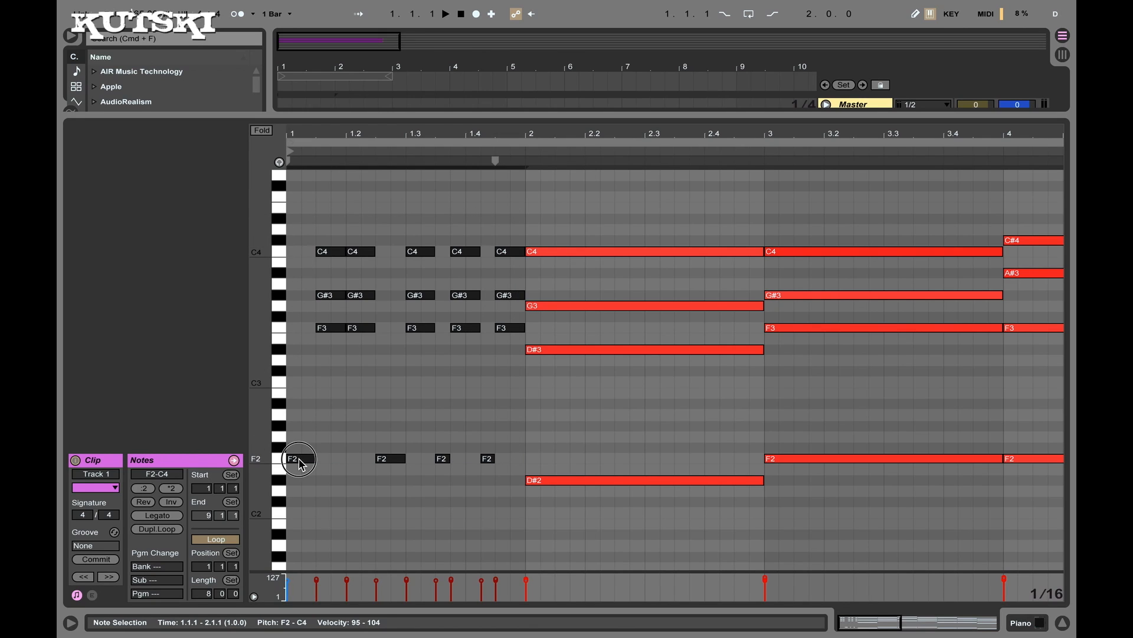
pyautogui.moveTo(299, 464); pyautogui.dragTo(535, 469)
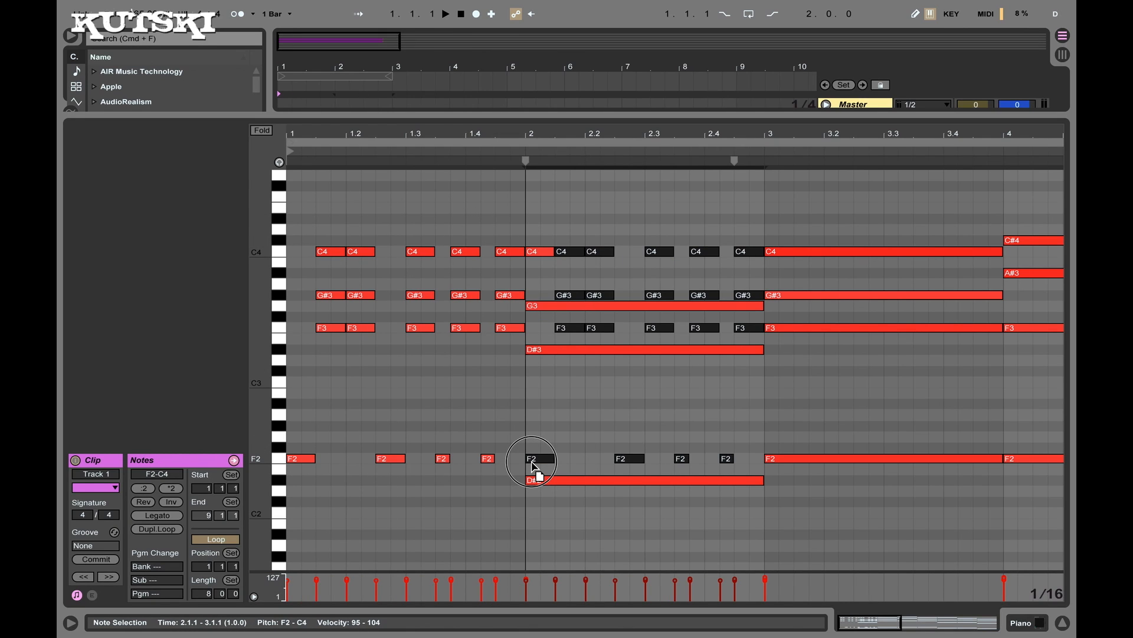
# Transpose the copied bar 2 notes to match its chord: F2 to D#2, F3 to D#3 and G#3 to G3.
pyautogui.click(684, 505)
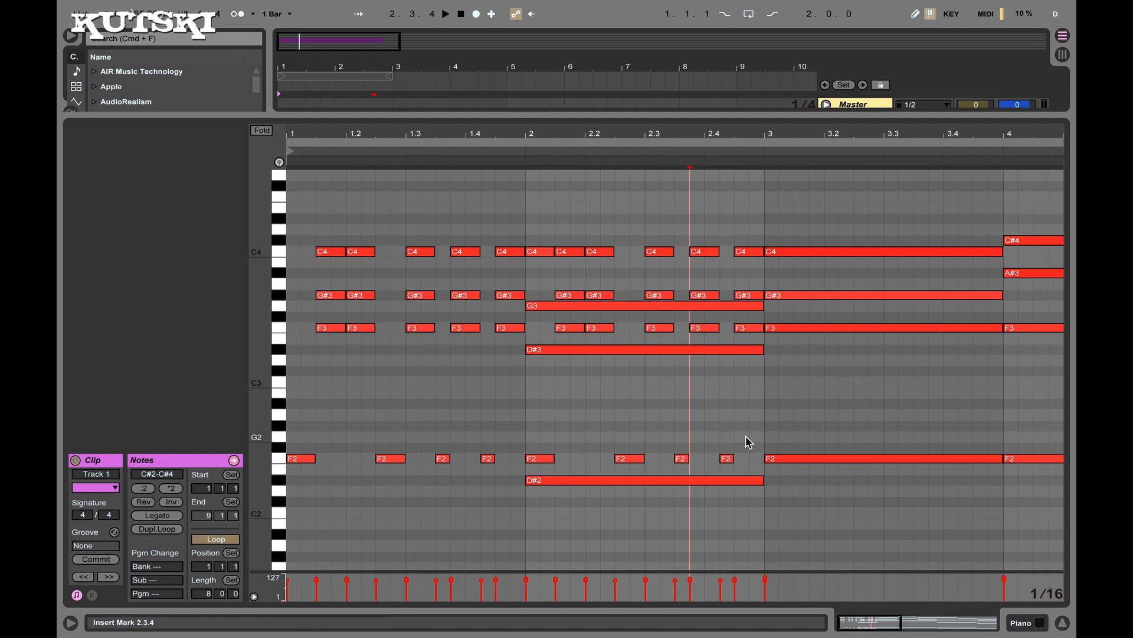
pyautogui.moveTo(742, 453)
pyautogui.mouseDown()
pyautogui.moveTo(537, 460)
pyautogui.moveTo(537, 481)
pyautogui.mouseUp()
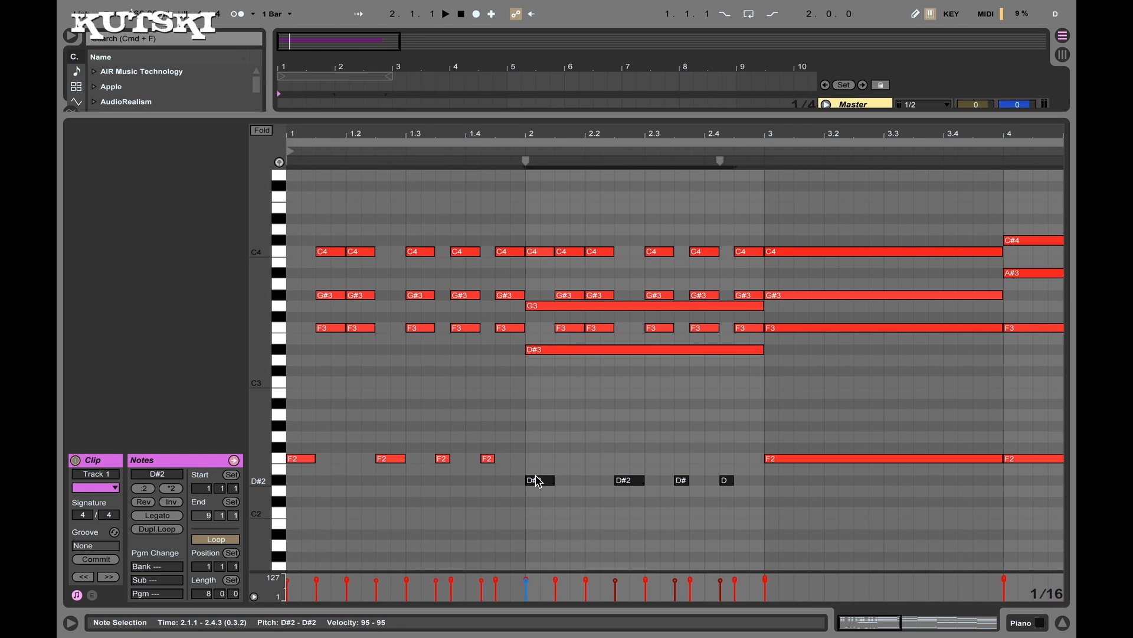
pyautogui.moveTo(742, 335); pyautogui.dragTo(568, 351)
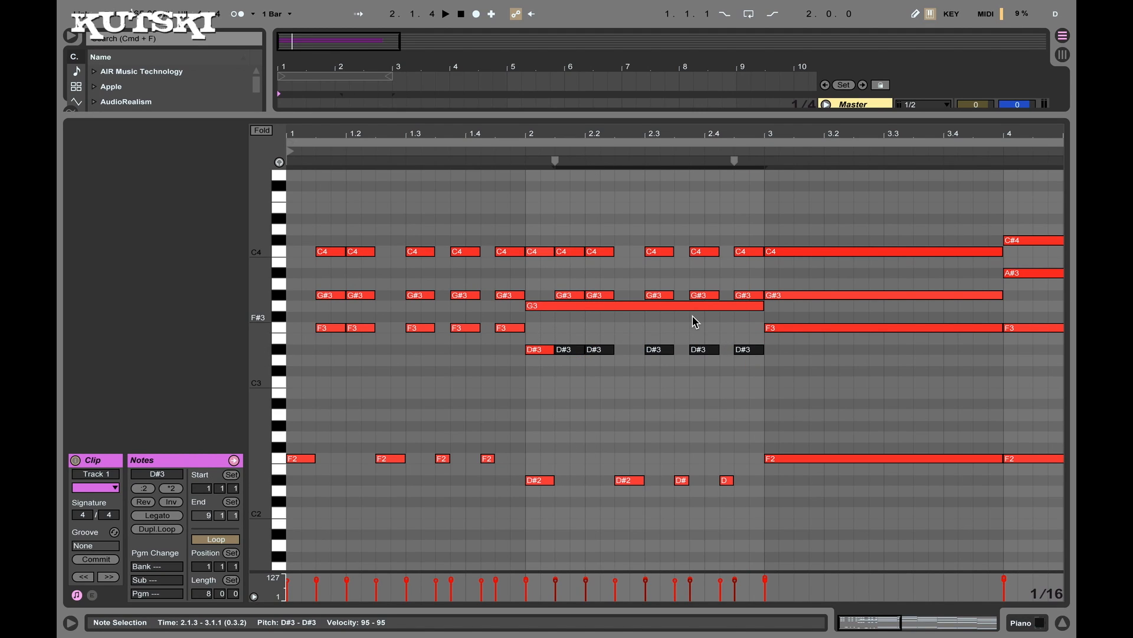
pyautogui.click(743, 281)
pyautogui.moveTo(610, 292); pyautogui.dragTo(573, 291)
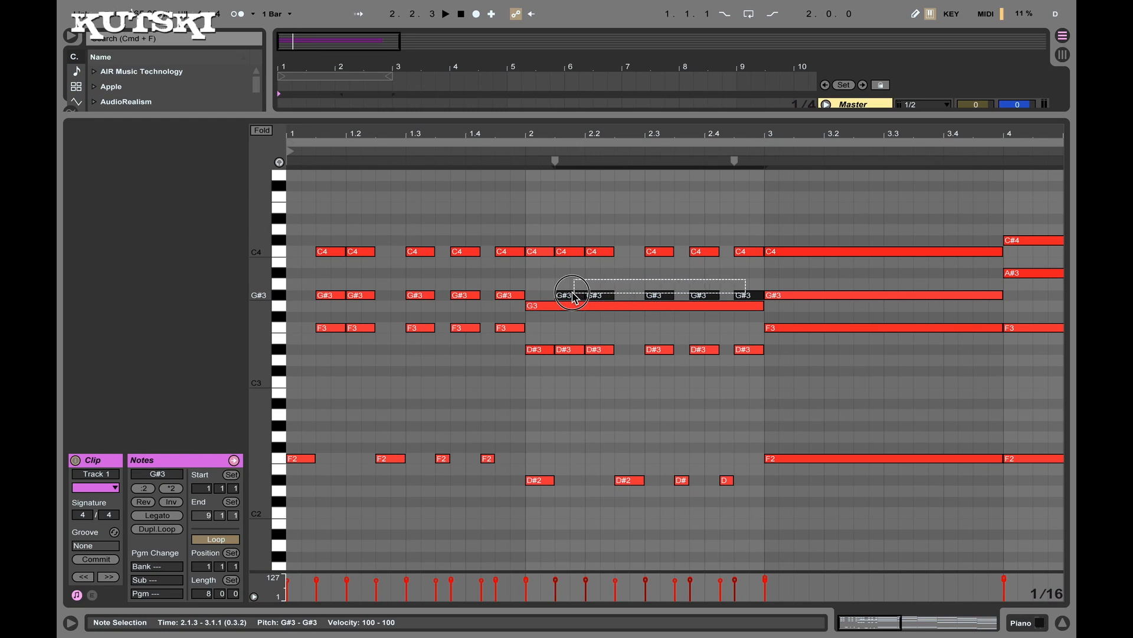
pyautogui.press('Down')
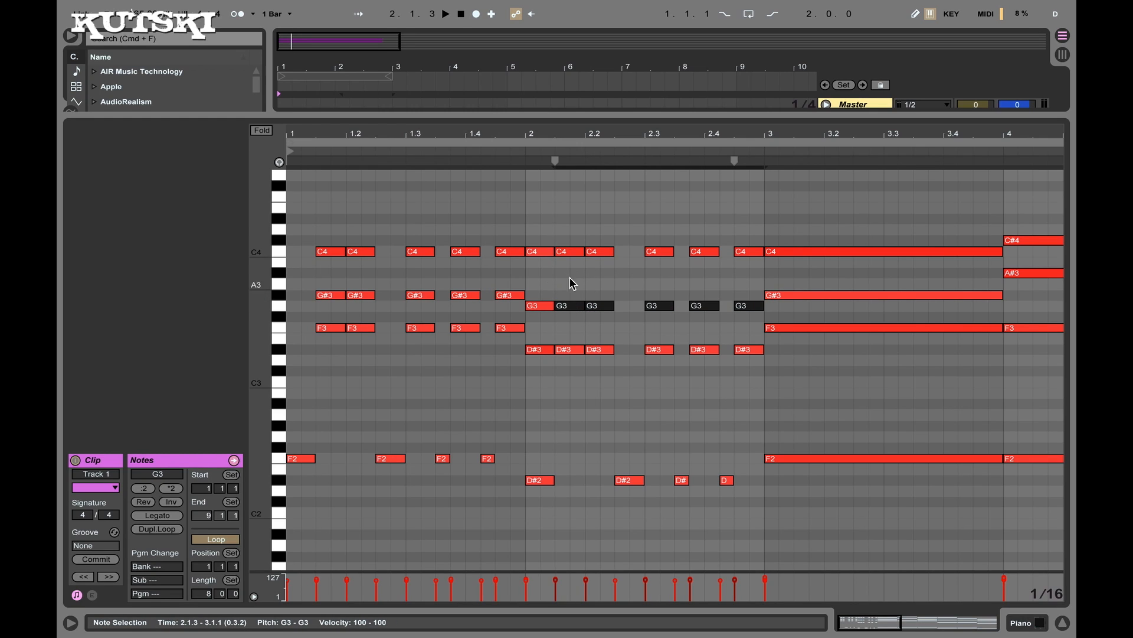
# Delete the leftover D#3, G3 and C4 chord at 2.1.1 and play the clip back from the beginning.
pyautogui.moveTo(555, 367); pyautogui.dragTo(539, 233)
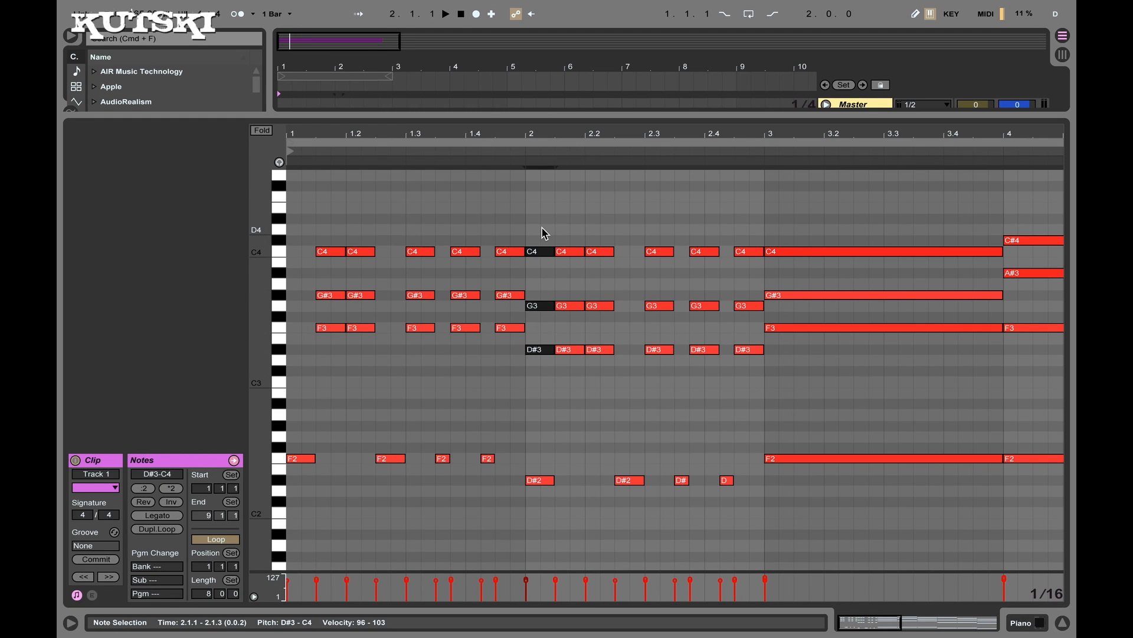
pyautogui.press('Delete')
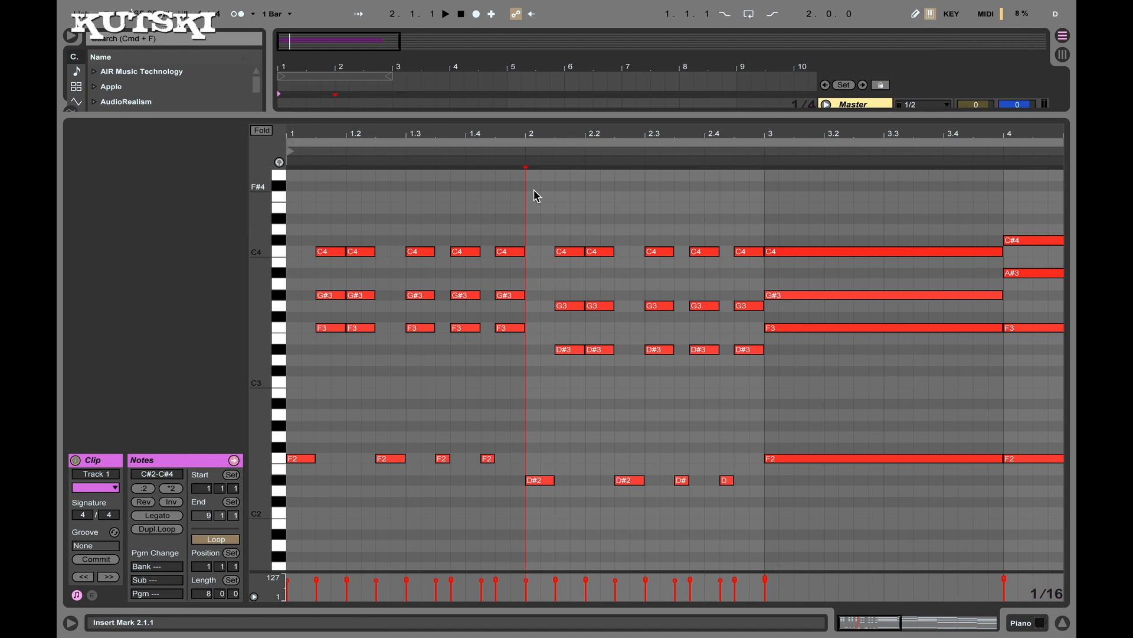
pyautogui.click(462, 16)
pyautogui.click(447, 15)
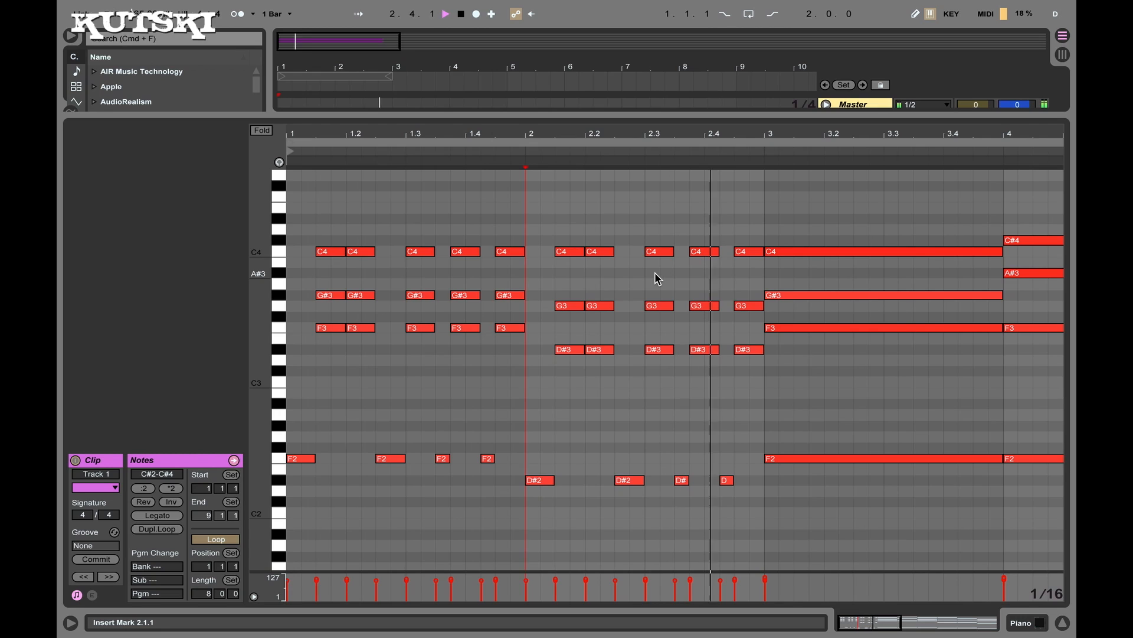
pyautogui.press('space')
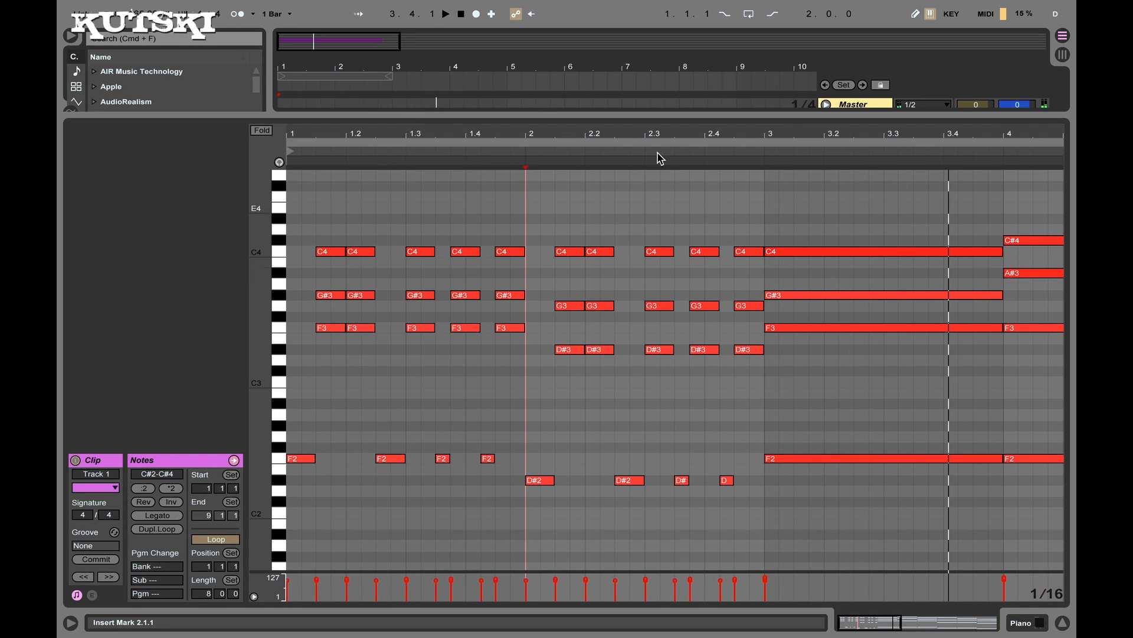
# Apply the same rhythm to bars 3 through 8, matching each bar's chord and bass notes, and play back the eight bars.
pyautogui.moveTo(658, 132); pyautogui.dragTo(444, 132)
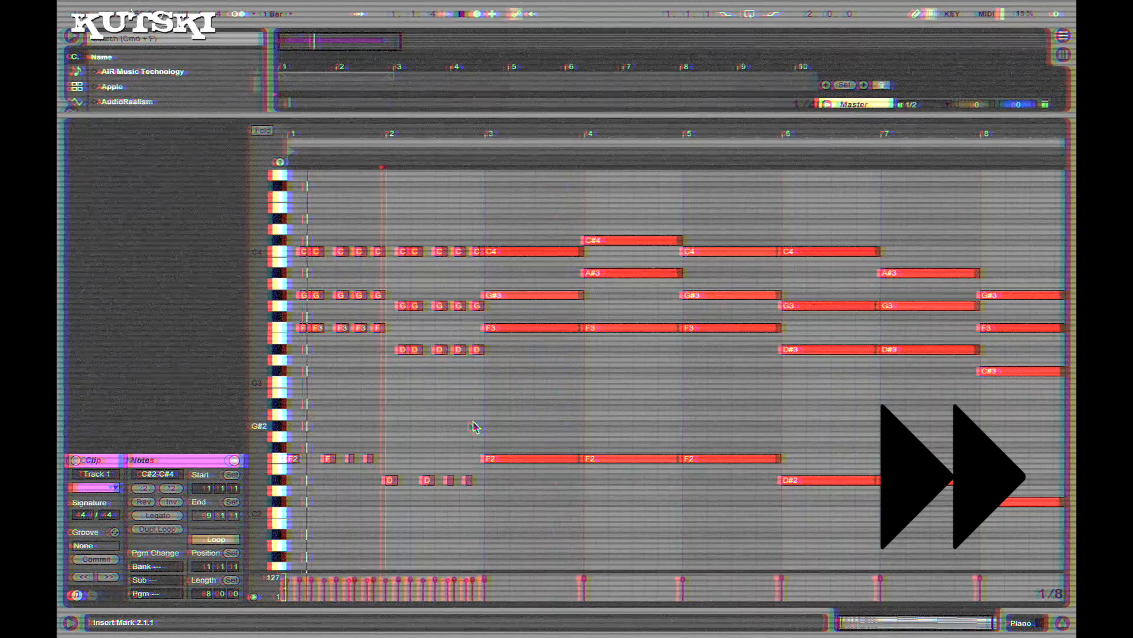
pyautogui.moveTo(653, 474); pyautogui.dragTo(428, 212)
pyautogui.moveTo(910, 322); pyautogui.dragTo(699, 320)
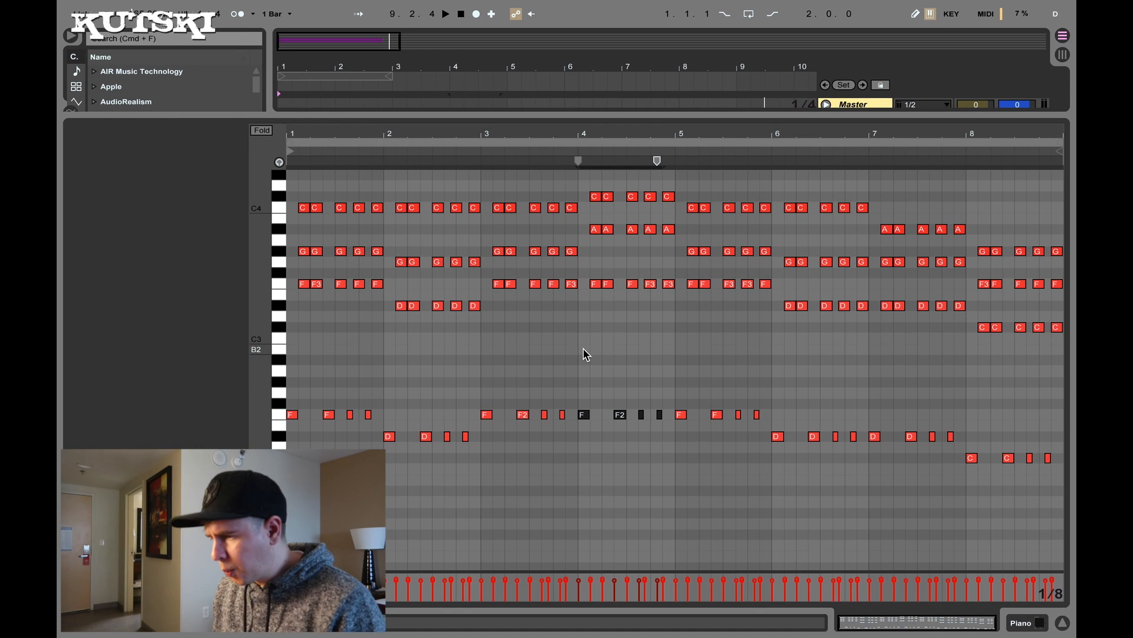
pyautogui.press('space')
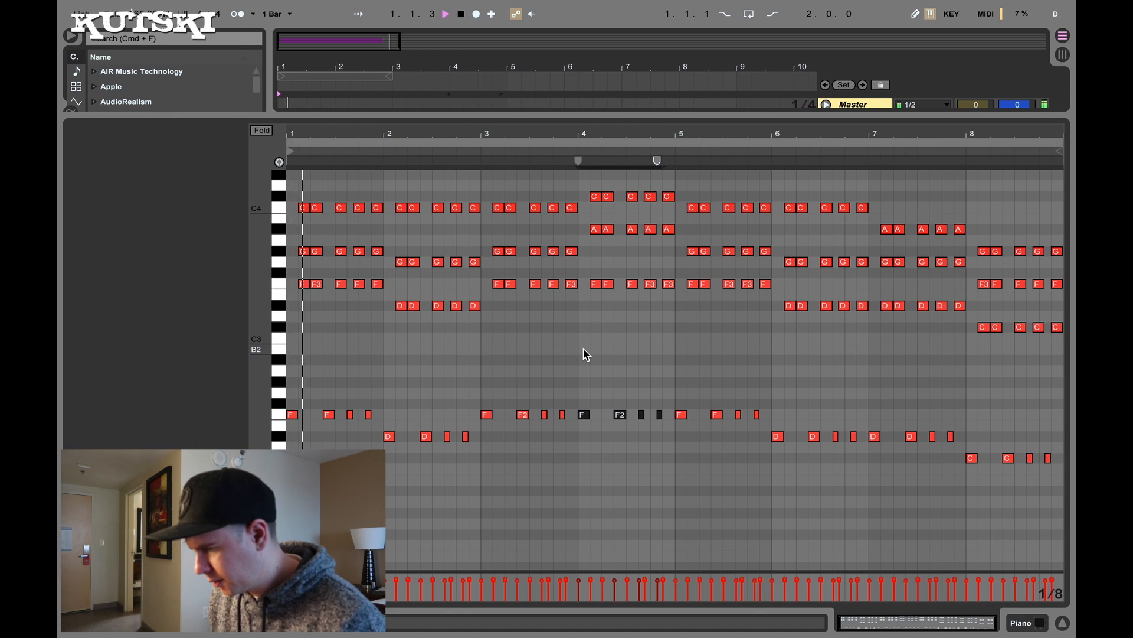
pyautogui.click(585, 354)
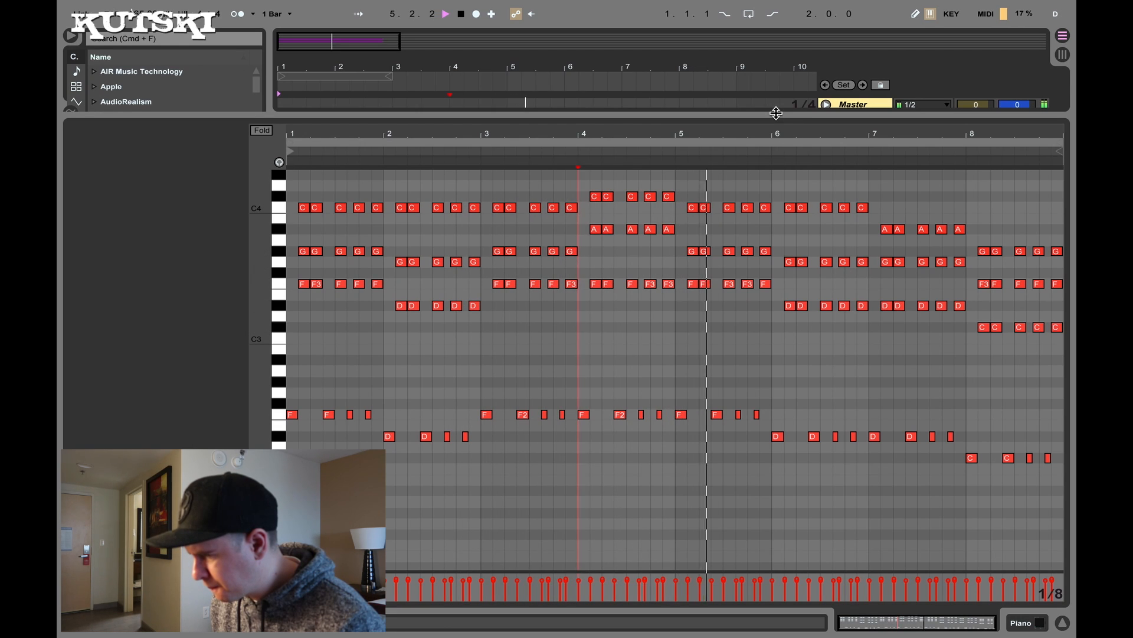
# Copy the finished Piano clip to bar 1 of the Binary track and solo that track.
pyautogui.moveTo(774, 113); pyautogui.dragTo(774, 171)
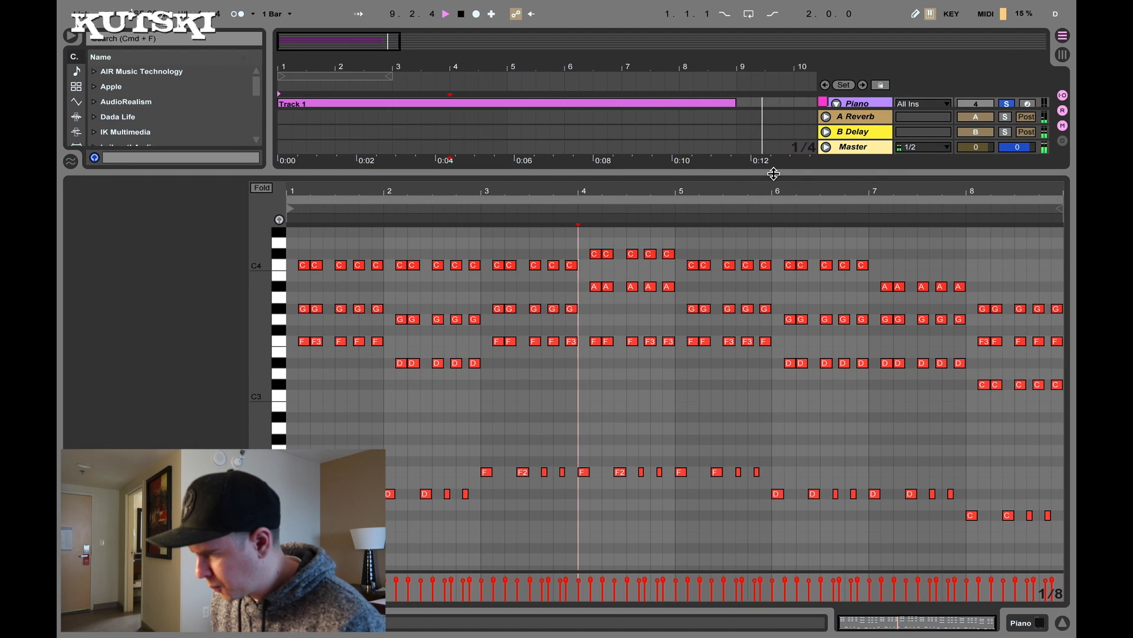
pyautogui.press('space')
pyautogui.moveTo(774, 173); pyautogui.dragTo(757, 447)
pyautogui.scroll(3, 640, 317)
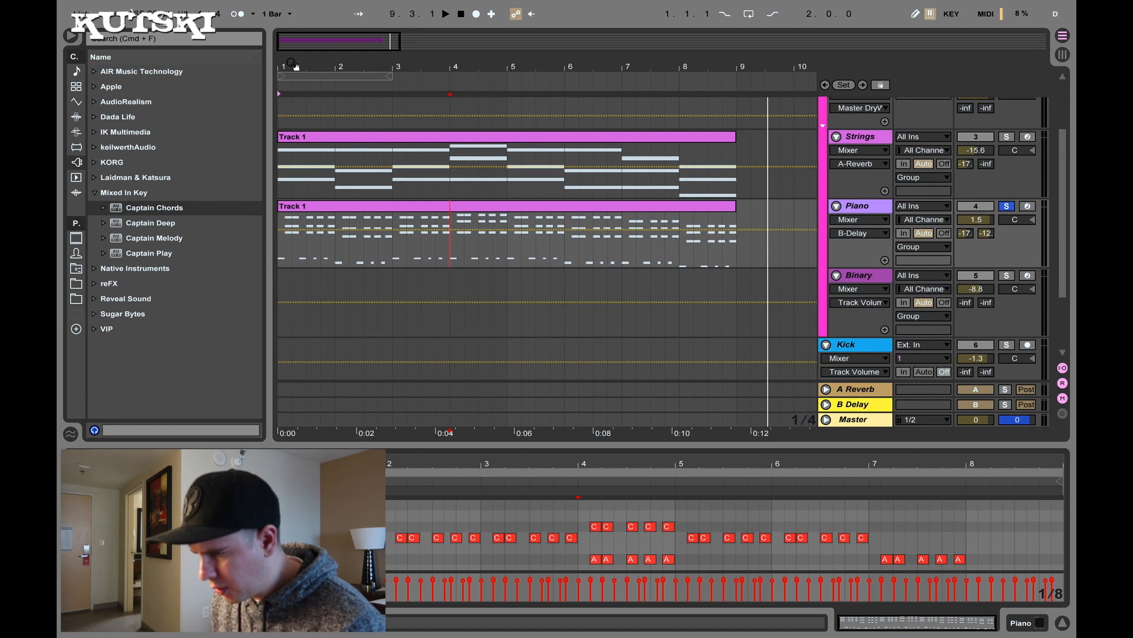
pyautogui.moveTo(294, 66); pyautogui.dragTo(294, 72)
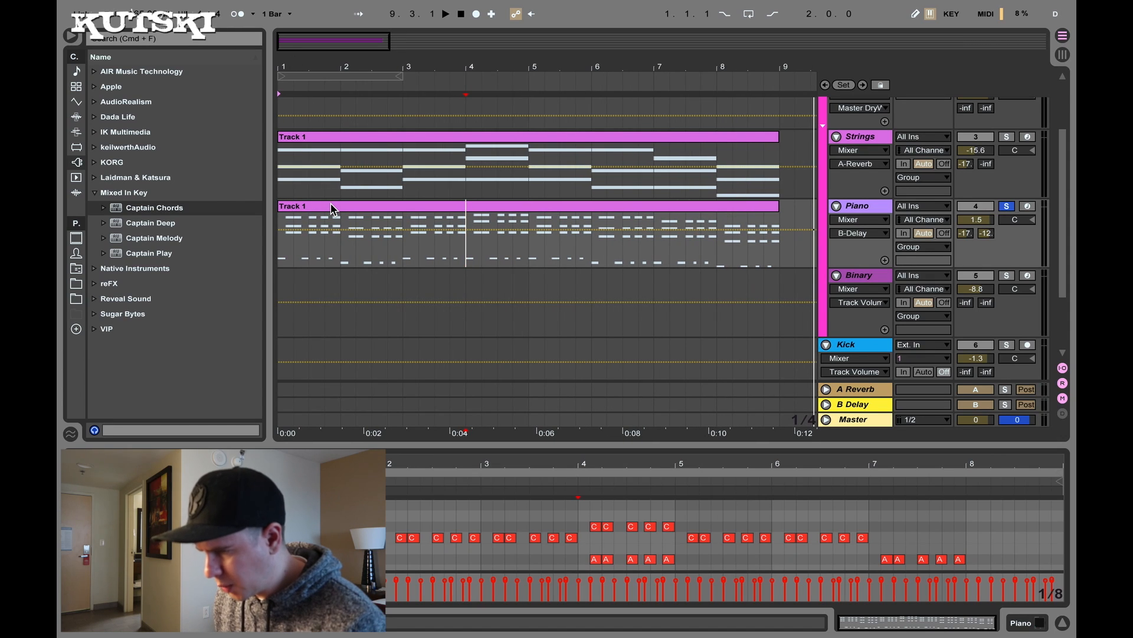
pyautogui.moveTo(333, 210); pyautogui.dragTo(333, 281)
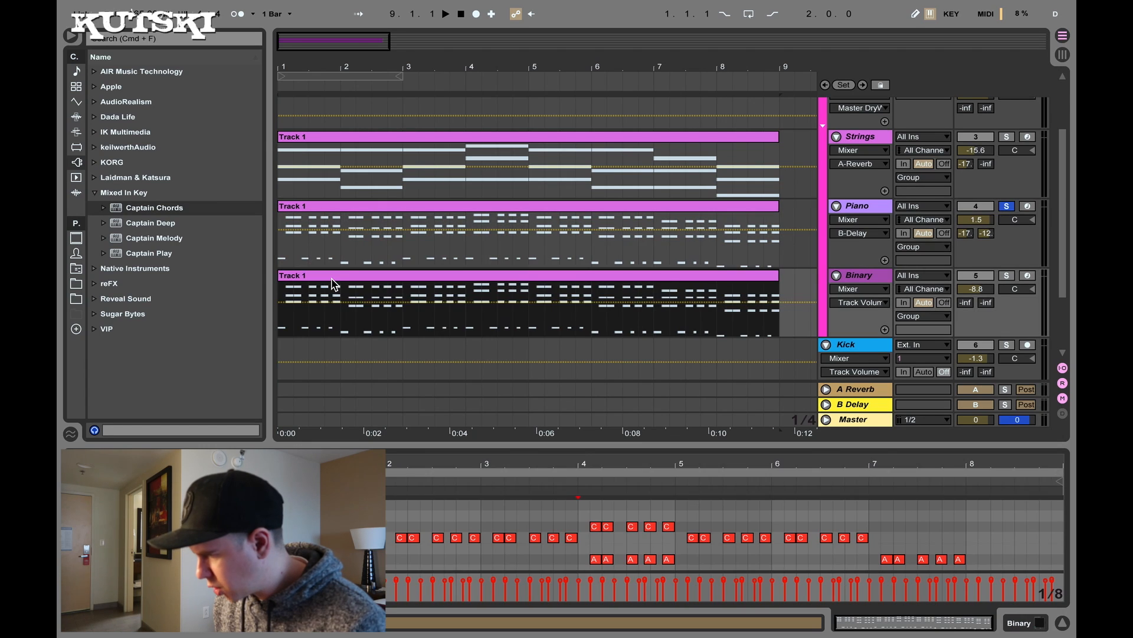
pyautogui.click(1006, 276)
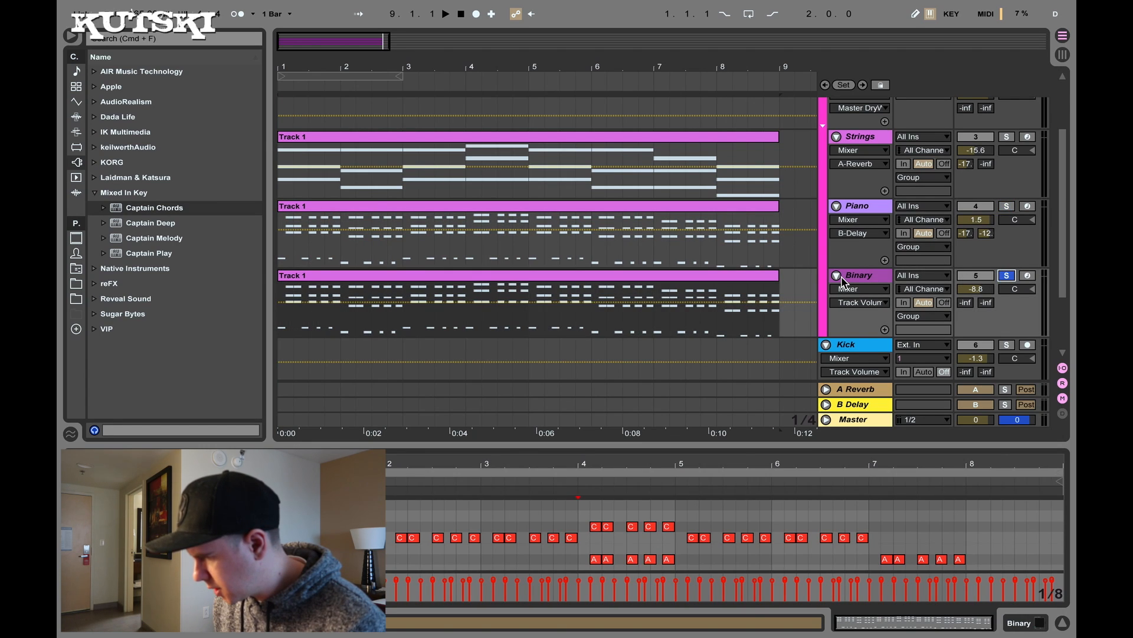
# Open the Binary track's Nexus instrument, audition the VO BinaryVoice preset with the track armed, and close the plug-in.
pyautogui.click(1018, 624)
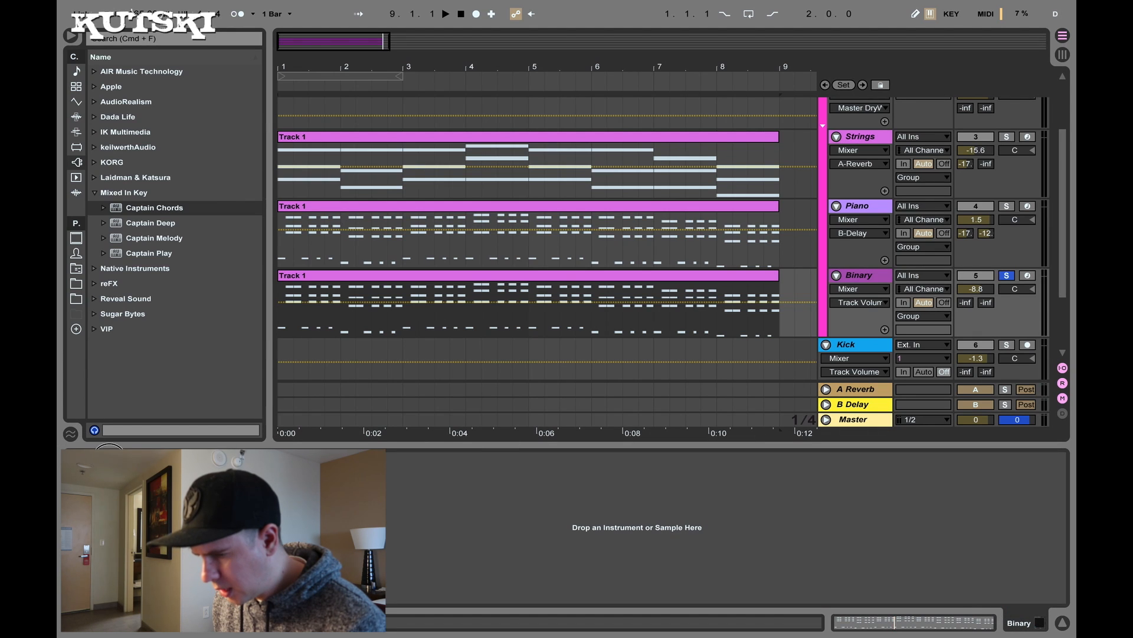
pyautogui.click(109, 457)
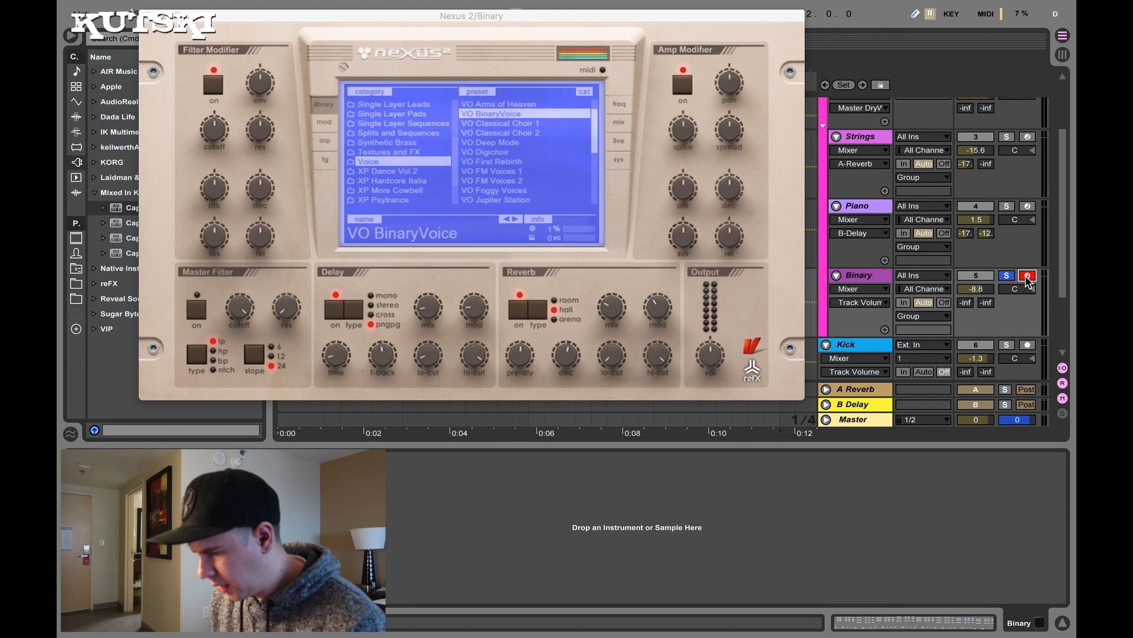
pyautogui.press('a')
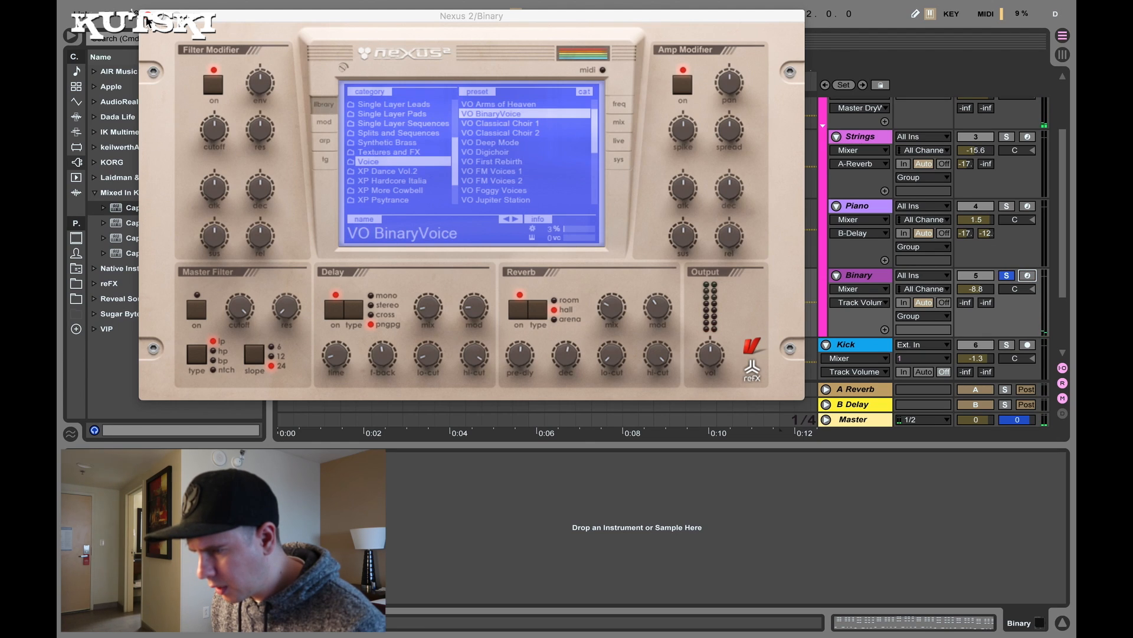
pyautogui.click(148, 19)
# In the Binary clip, delete all chord notes above the bass notes and audition the remaining line.
pyautogui.doubleClick(374, 281)
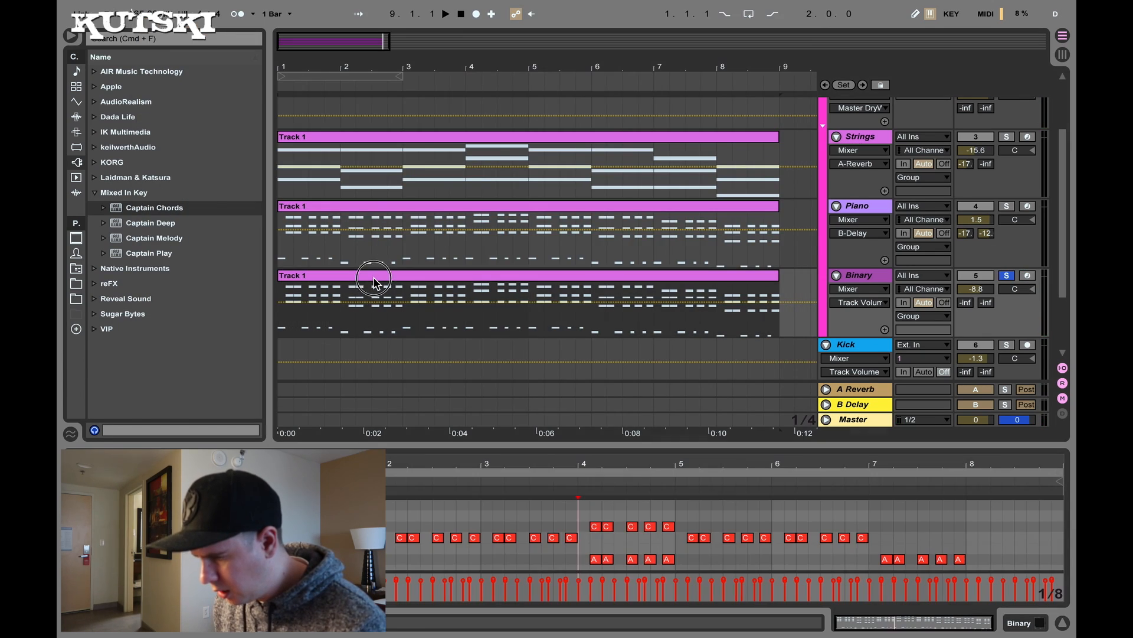
pyautogui.moveTo(359, 444); pyautogui.dragTo(367, 153)
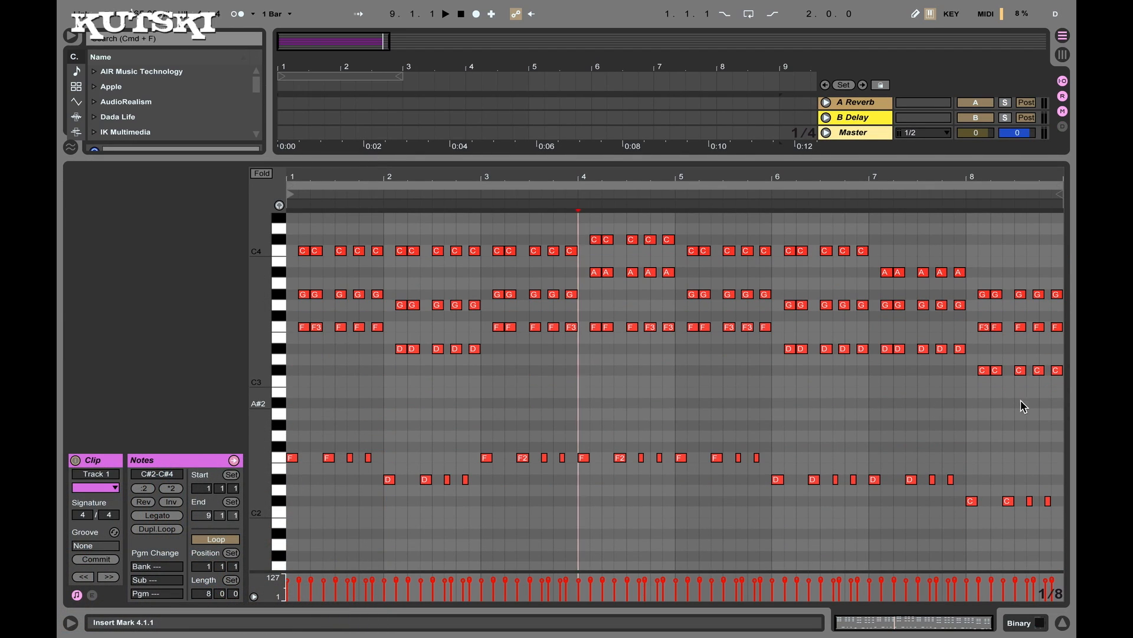
pyautogui.moveTo(1057, 404); pyautogui.dragTo(277, 242)
pyautogui.press('Delete')
pyautogui.press('space')
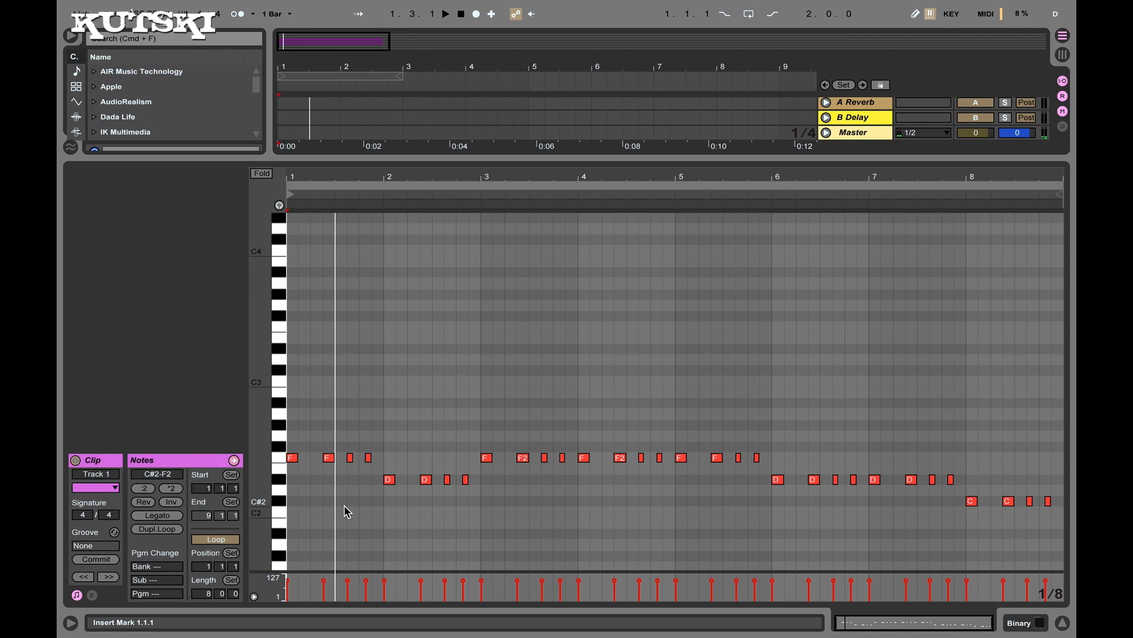
# In bars 1 to 4 of the Binary clip, delete every bass note except the first one in each bar.
pyautogui.click(341, 459)
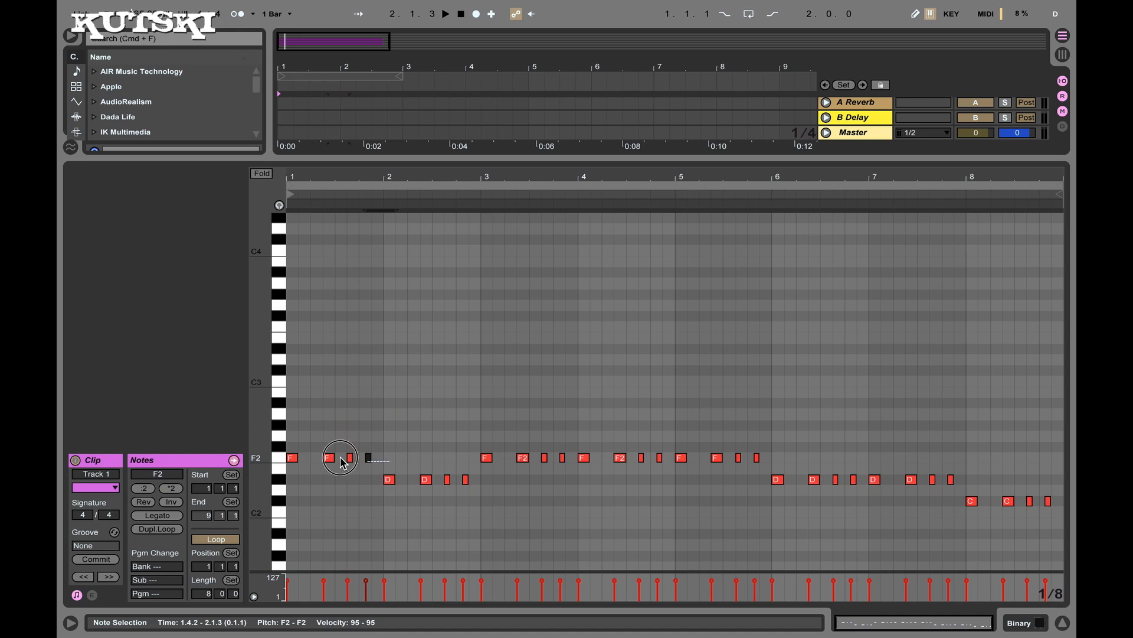
pyautogui.moveTo(341, 457); pyautogui.dragTo(328, 459)
pyautogui.press('Delete')
pyautogui.moveTo(471, 491); pyautogui.dragTo(418, 471)
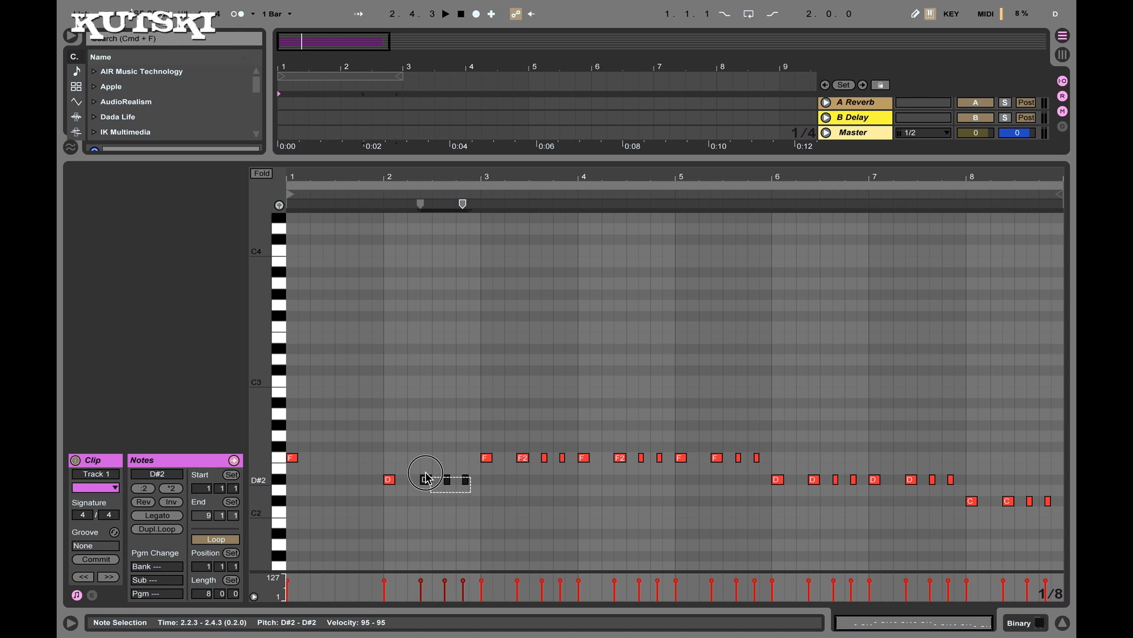
pyautogui.press('Delete')
pyautogui.moveTo(577, 477); pyautogui.dragTo(517, 453)
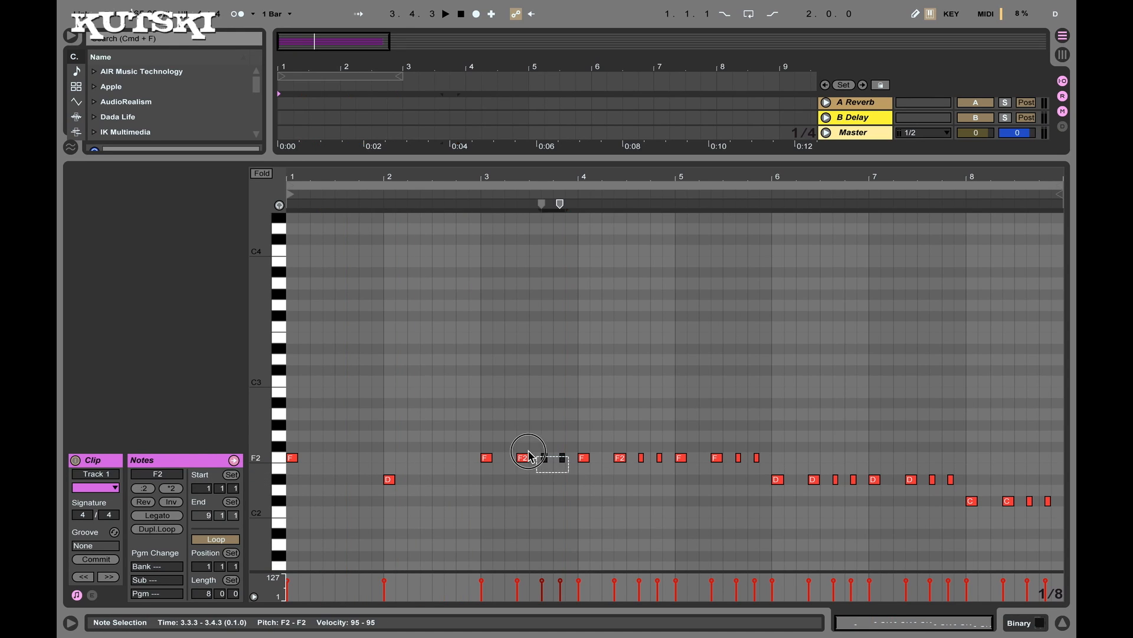
pyautogui.press('Delete')
pyautogui.moveTo(670, 471); pyautogui.dragTo(613, 458)
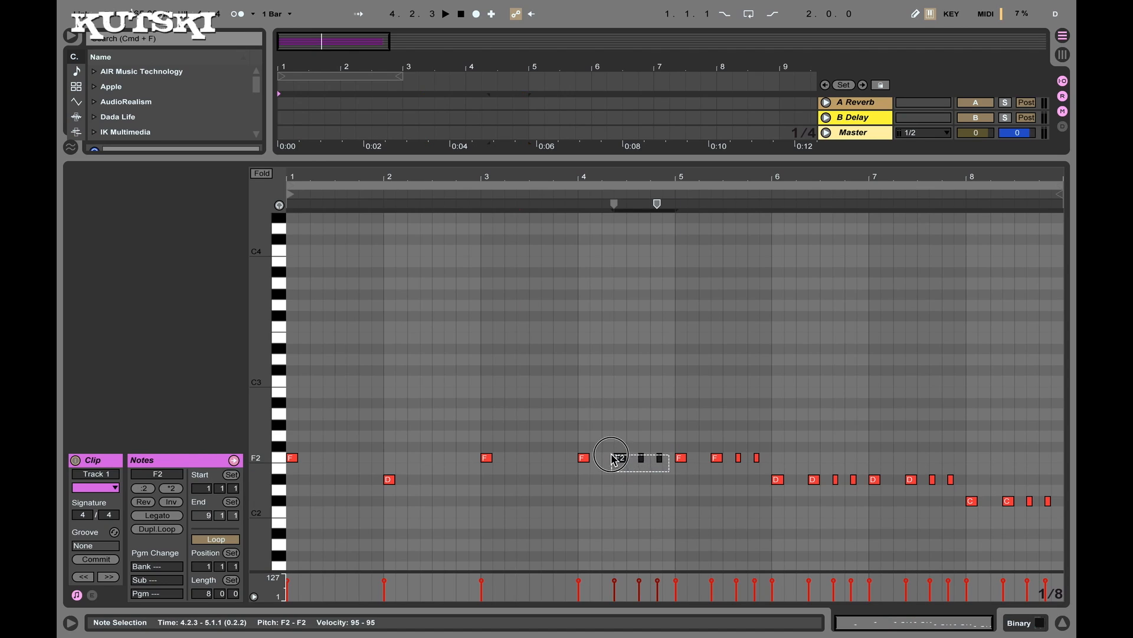
pyautogui.press('Delete')
# Thin out bars 5 to 8 of the Binary clip the same way, keeping only the note on each bar's first beat.
pyautogui.moveTo(768, 474); pyautogui.dragTo(701, 455)
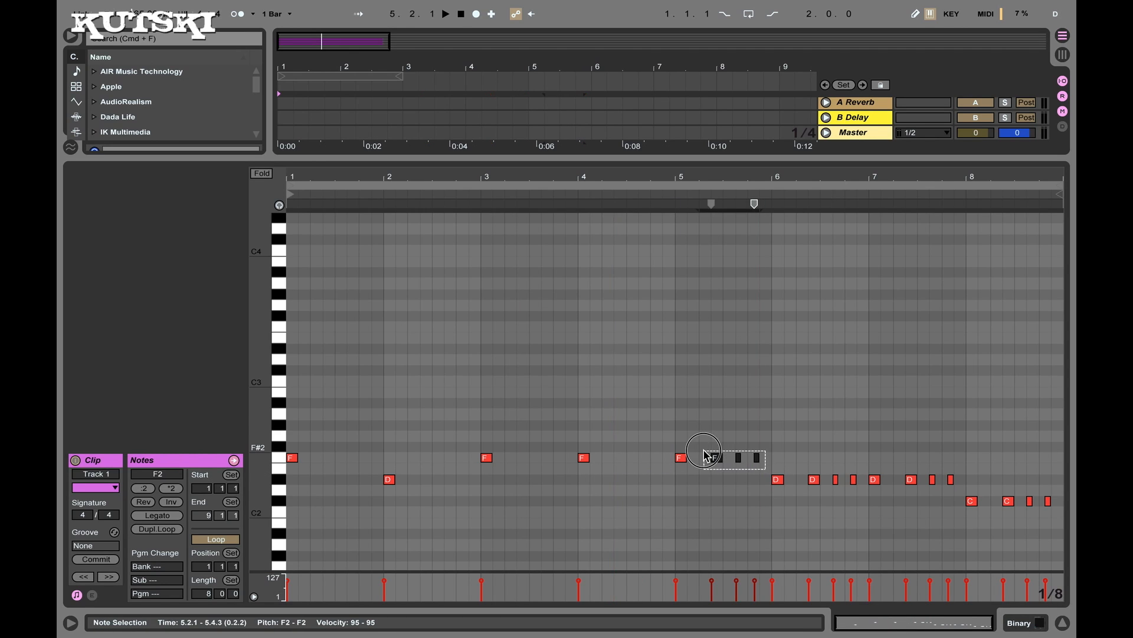
pyautogui.press('Delete')
pyautogui.click(857, 500)
pyautogui.moveTo(861, 500); pyautogui.dragTo(815, 472)
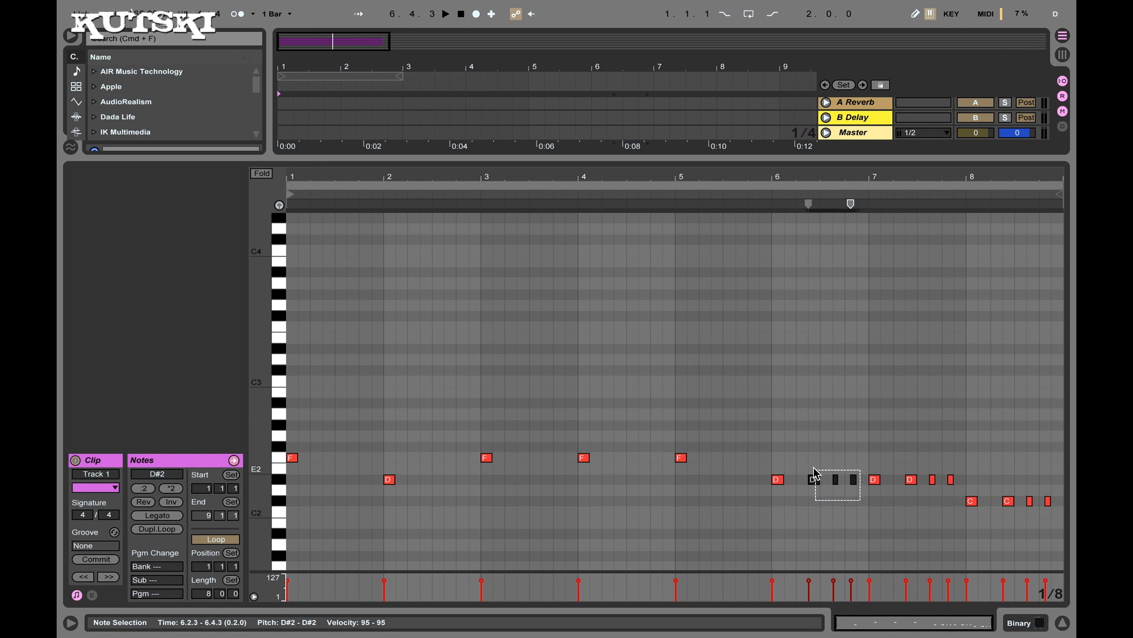
pyautogui.press('Delete')
pyautogui.moveTo(953, 497); pyautogui.dragTo(916, 481)
pyautogui.press('Delete')
pyautogui.moveTo(1056, 513); pyautogui.dragTo(1012, 502)
pyautogui.press('Delete')
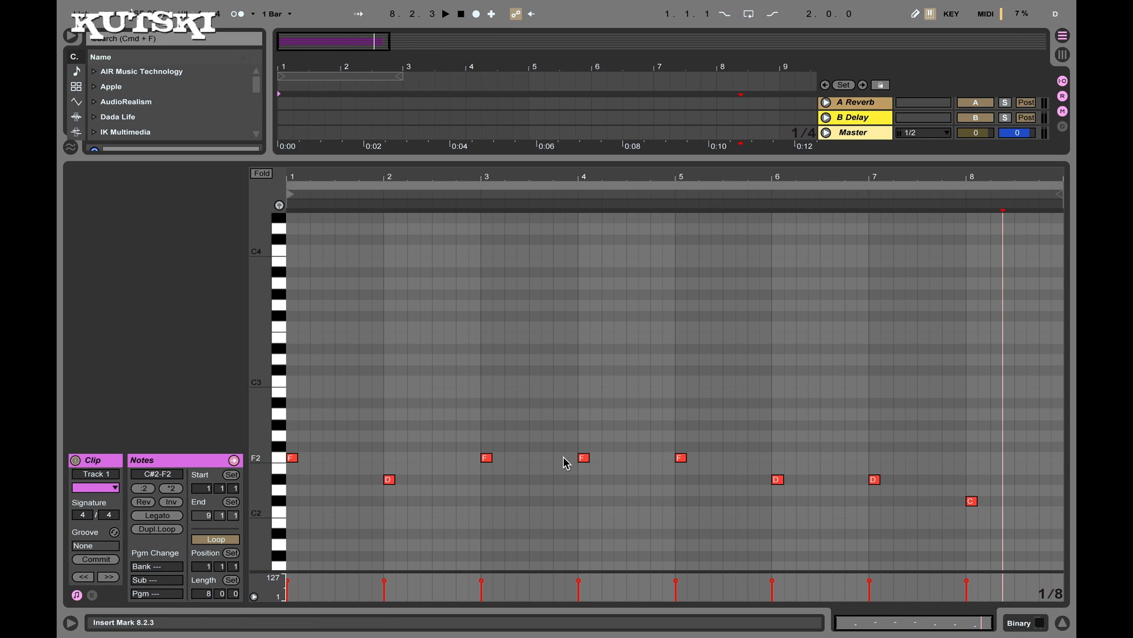
# Copy the first F2 note to F3 an eighth note on, duplicate the octave pair to fill bar 1, and audition it.
pyautogui.click(292, 458)
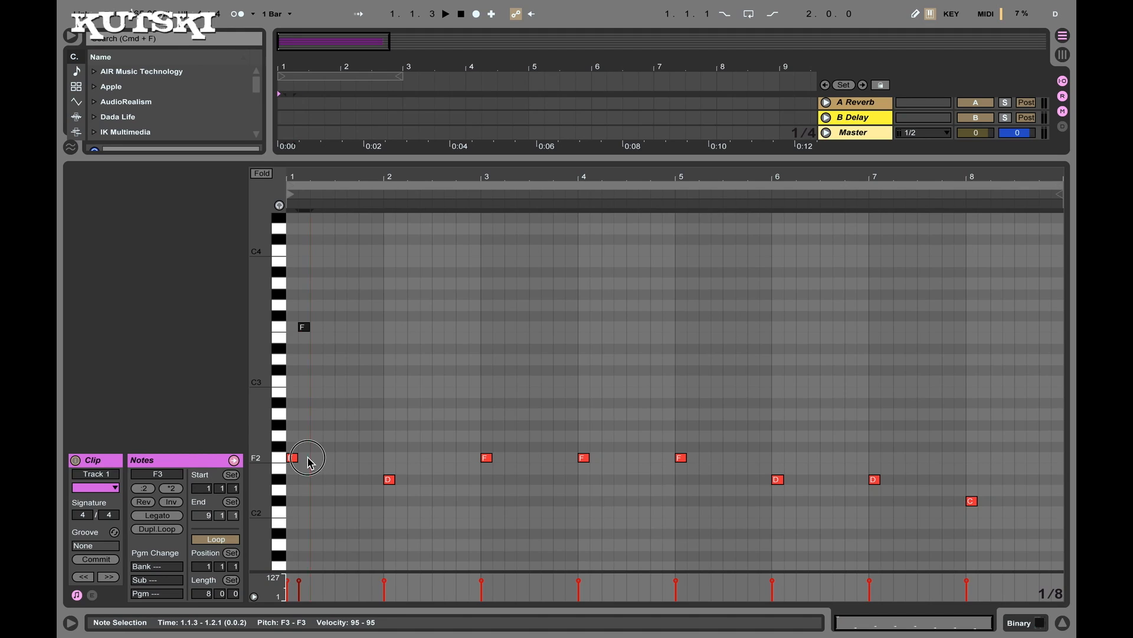
pyautogui.keyDown('shift'); pyautogui.click(308, 458); pyautogui.keyUp('shift')
pyautogui.press('super+d')
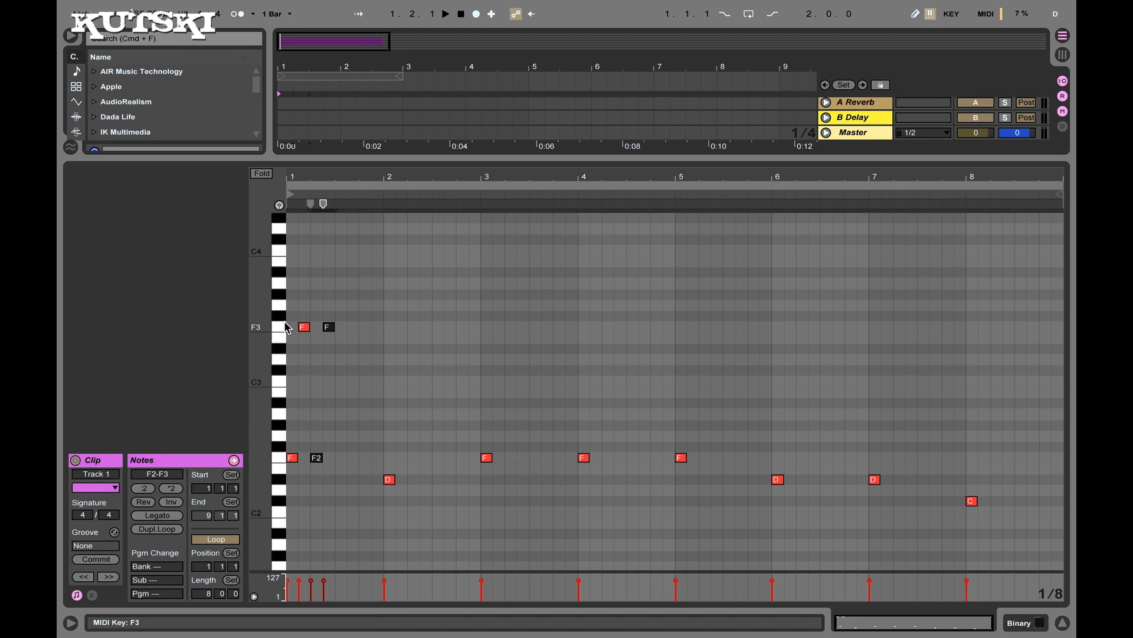
pyautogui.press('super+d')
pyautogui.press('super+d')
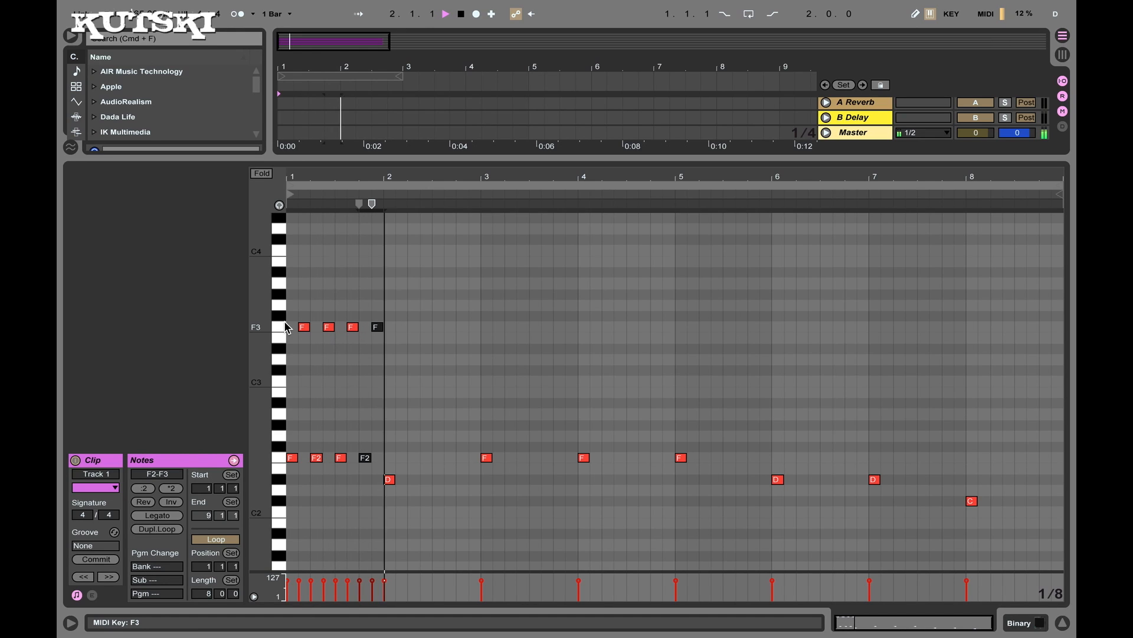
pyautogui.press('space')
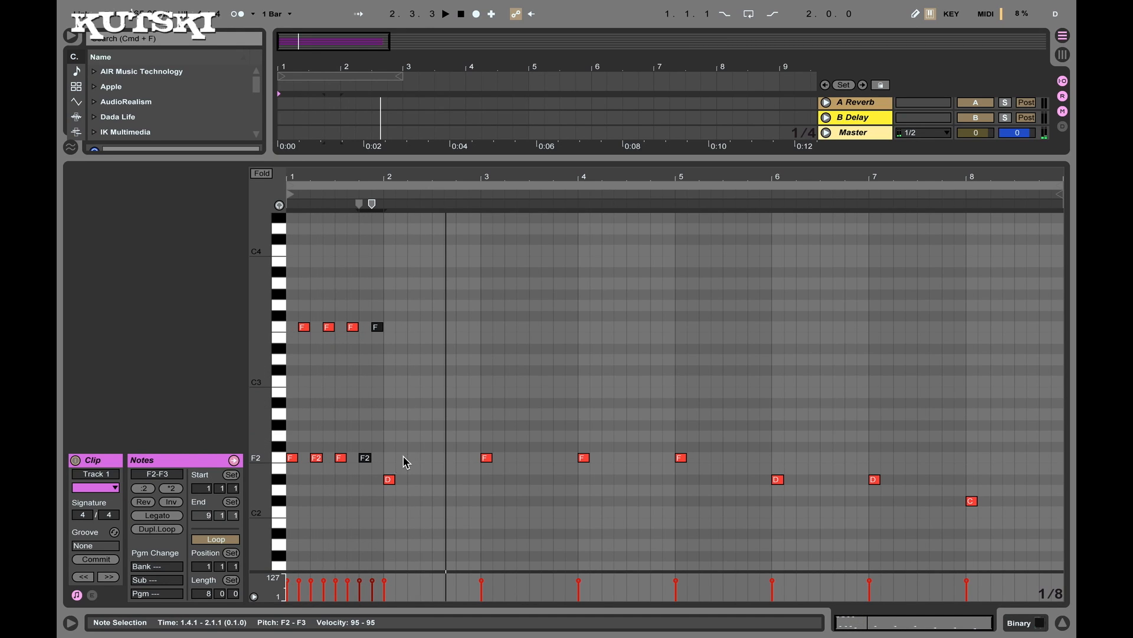
# Copy bar 1's octave pattern across bars 2 to 8, on D# in bars 2, 6 and 7, F in bars 3–5 and C# in bar 8, and audition it.
pyautogui.moveTo(405, 462); pyautogui.dragTo(297, 322)
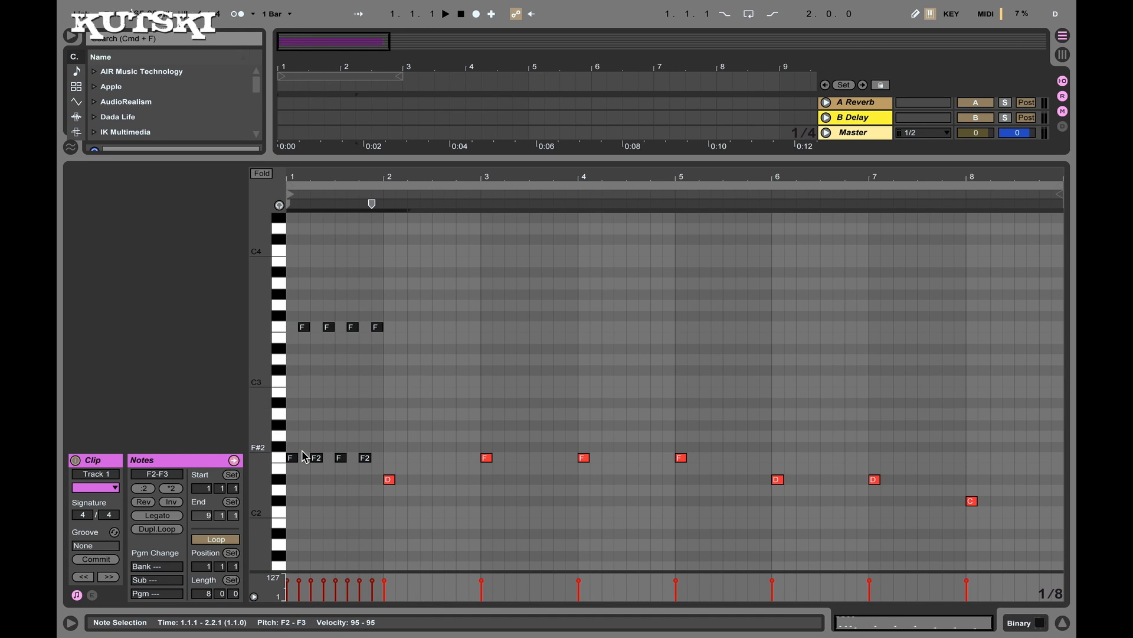
pyautogui.moveTo(295, 461); pyautogui.dragTo(977, 504)
pyautogui.press('space')
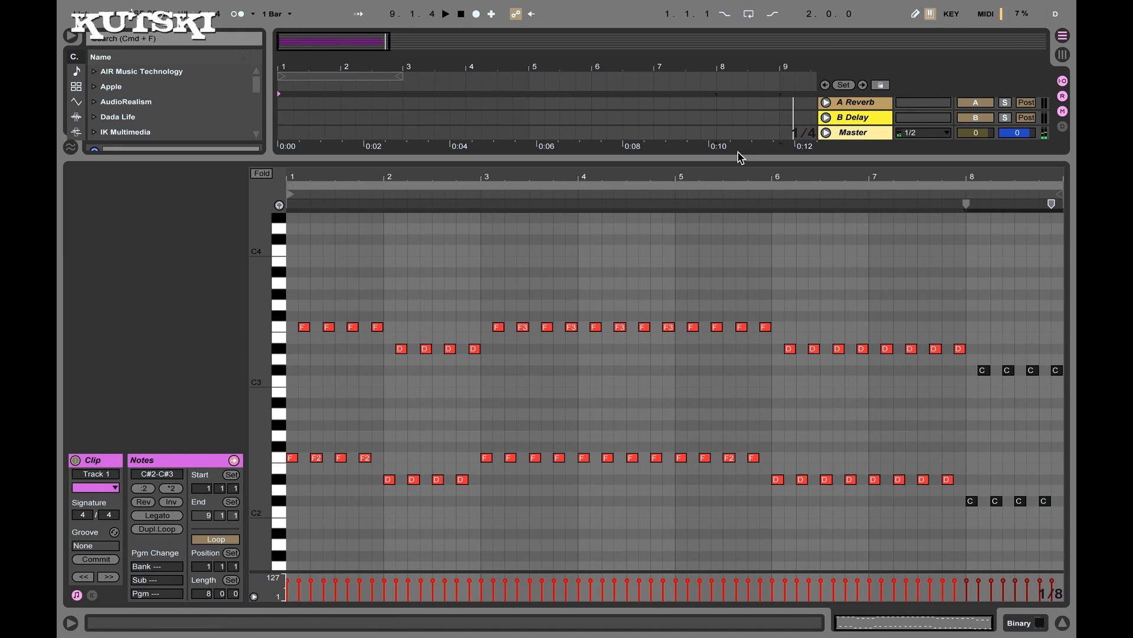
# Enlarge the arrangement area, loop the eight bars of the Strings clip, and unsolo the Binary track.
pyautogui.moveTo(738, 177); pyautogui.dragTo(742, 388)
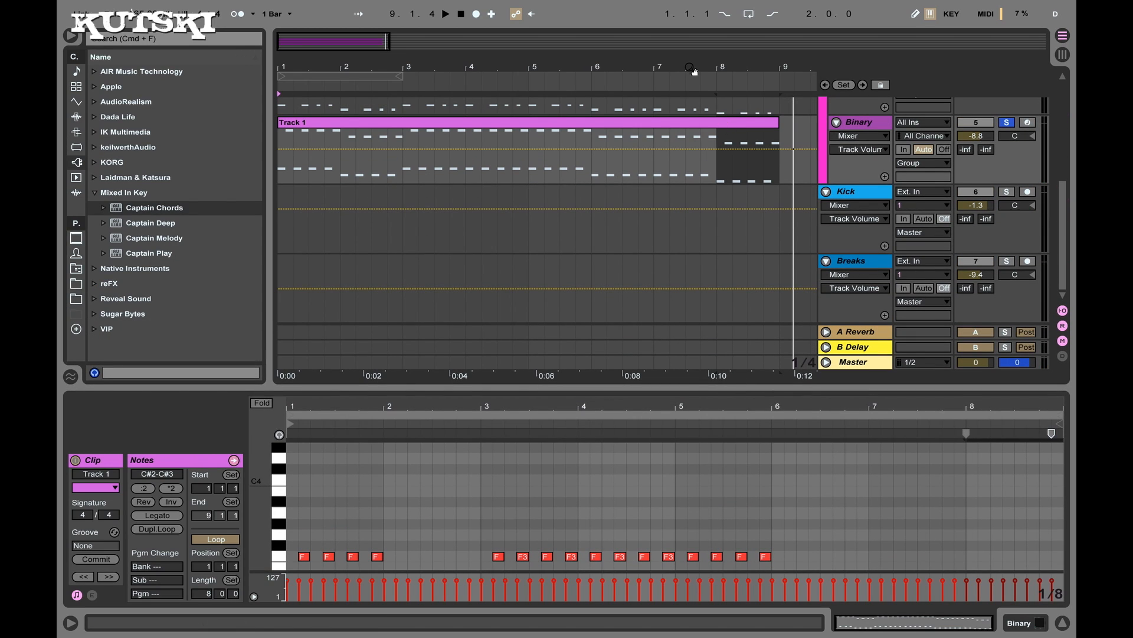
pyautogui.moveTo(691, 68); pyautogui.dragTo(480, 67)
pyautogui.scroll(5, 415, 164)
pyautogui.rightClick(415, 164)
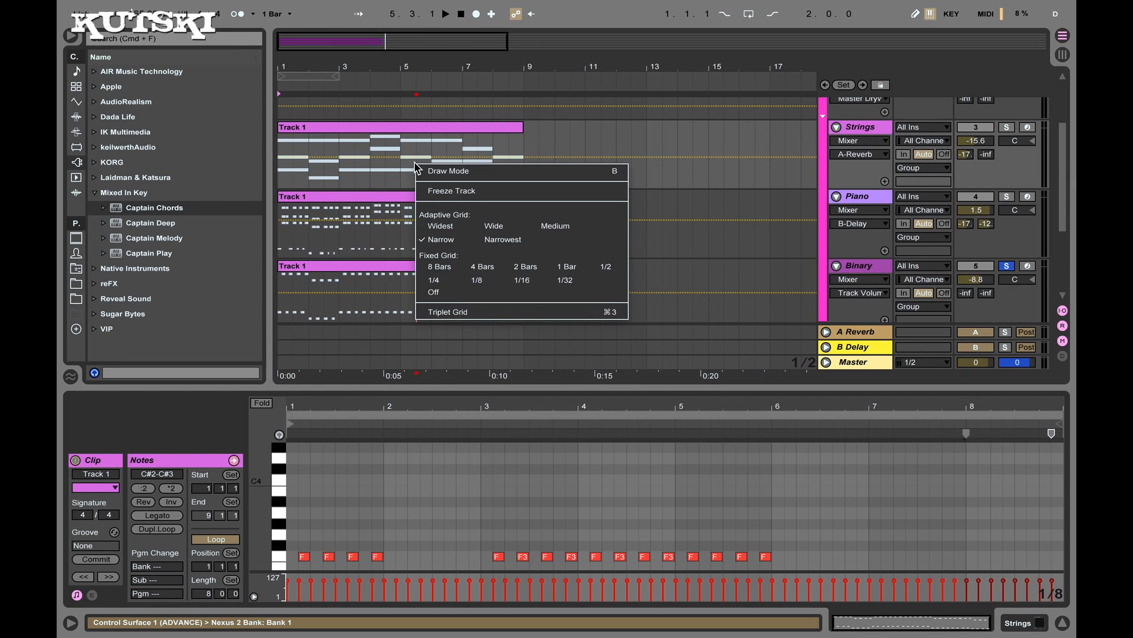
pyautogui.click(391, 127)
pyautogui.click(387, 126)
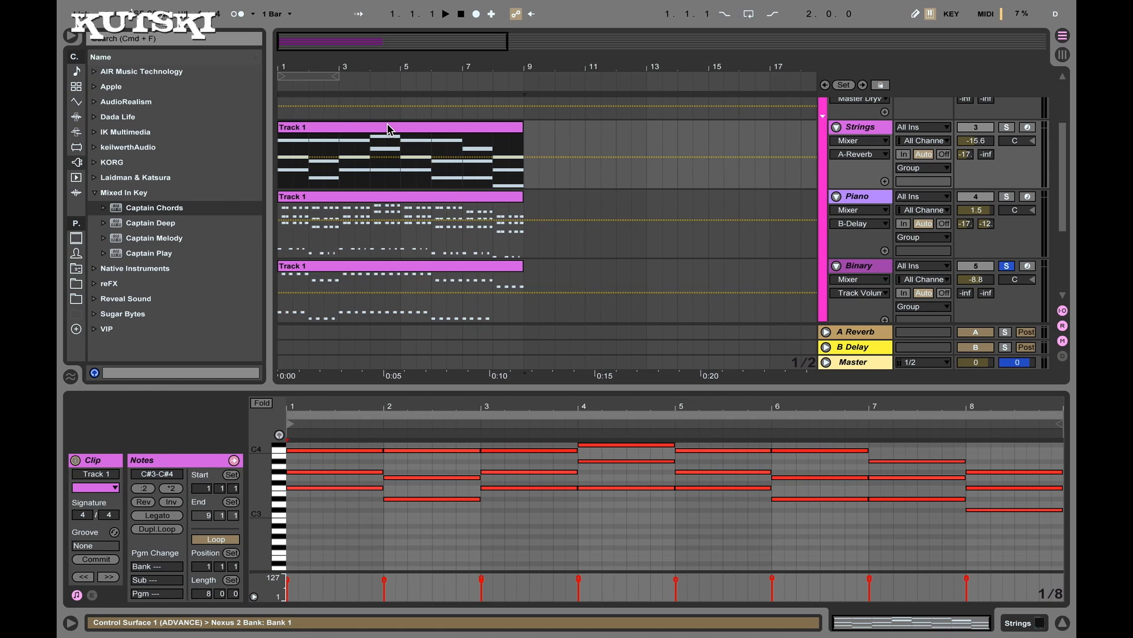
pyautogui.press('super+l')
pyautogui.click(1011, 270)
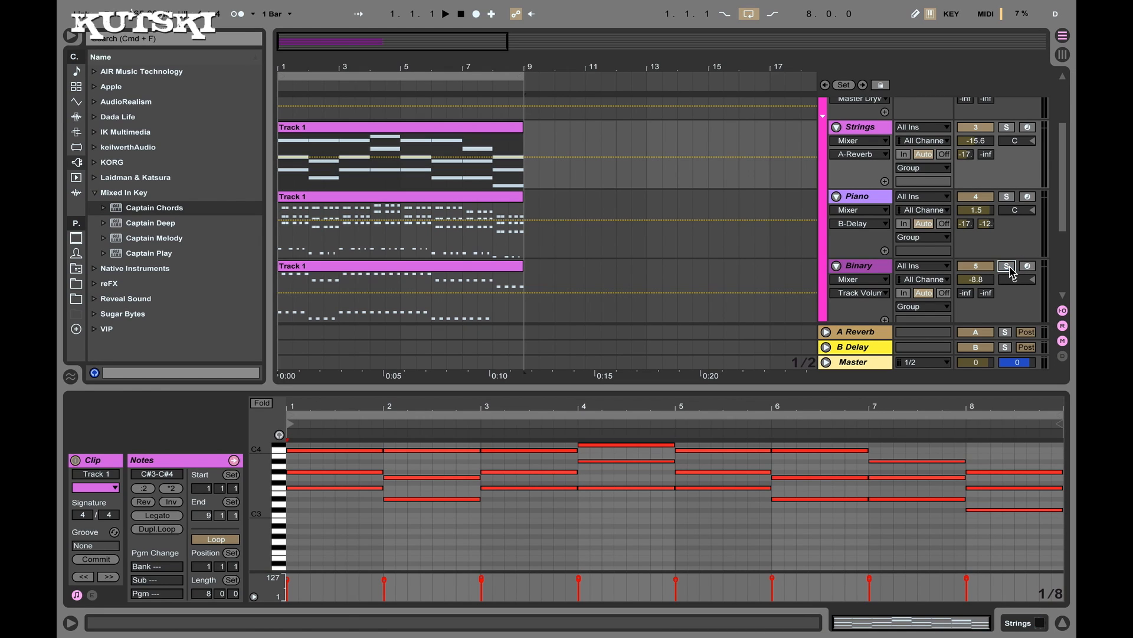
# Play the looped section from bar 1 to hear the Strings, Piano and Binary parts together, and stop playback.
pyautogui.click(461, 15)
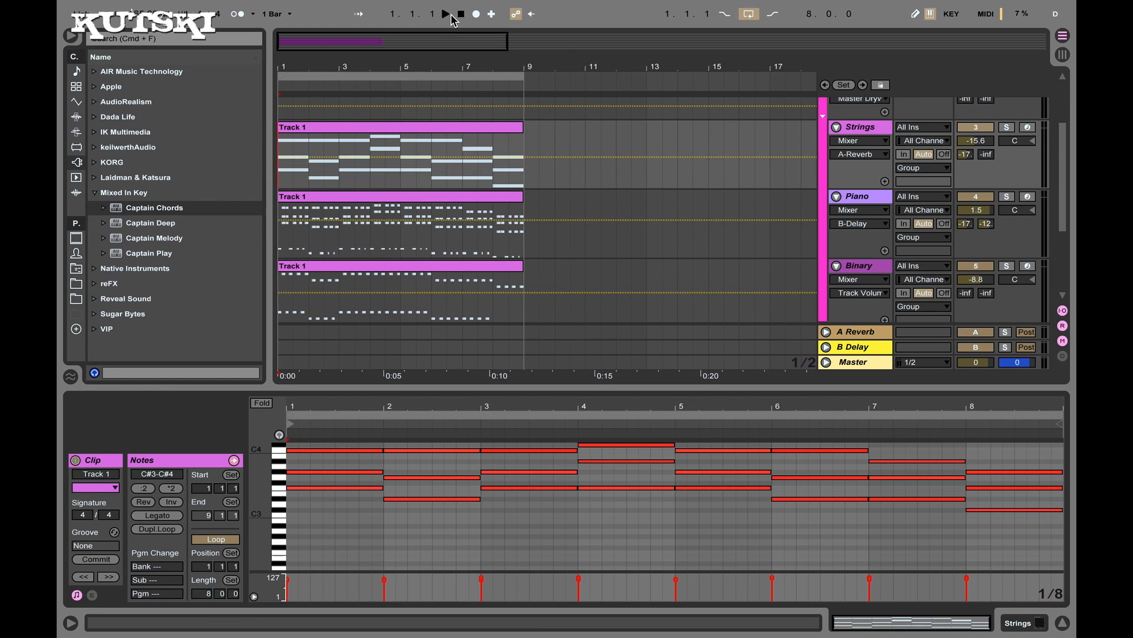
pyautogui.click(451, 16)
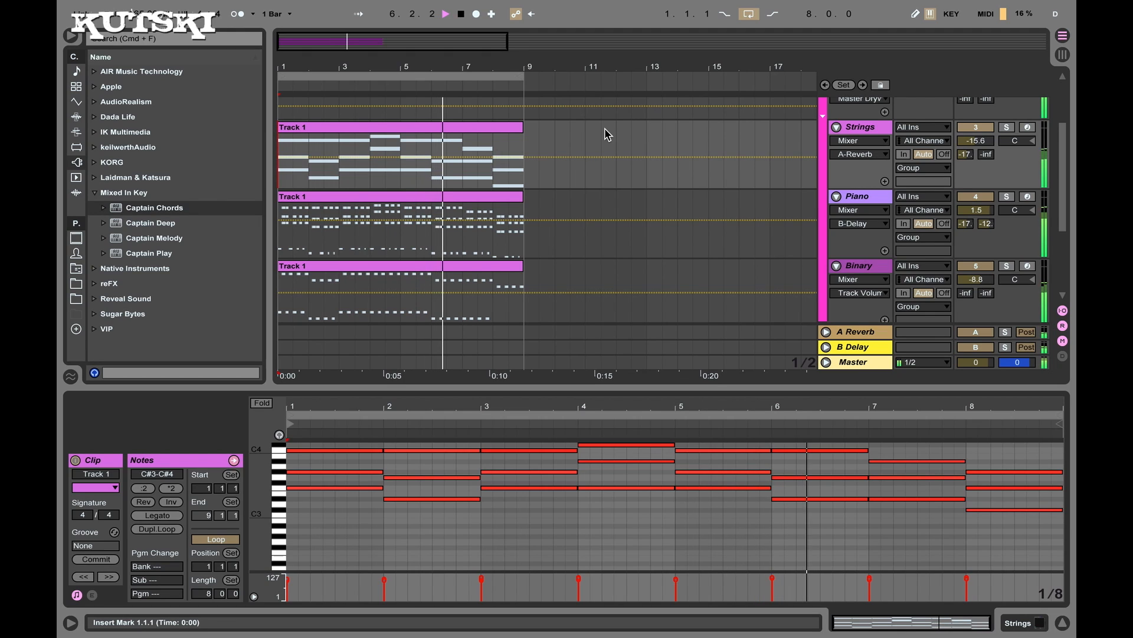
pyautogui.click(463, 17)
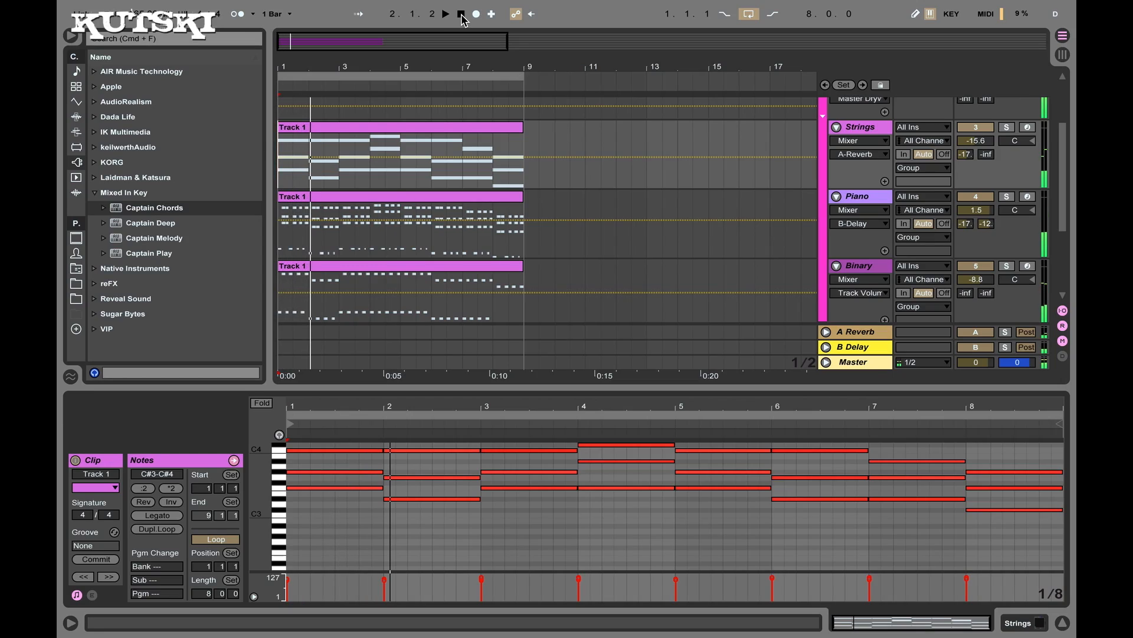